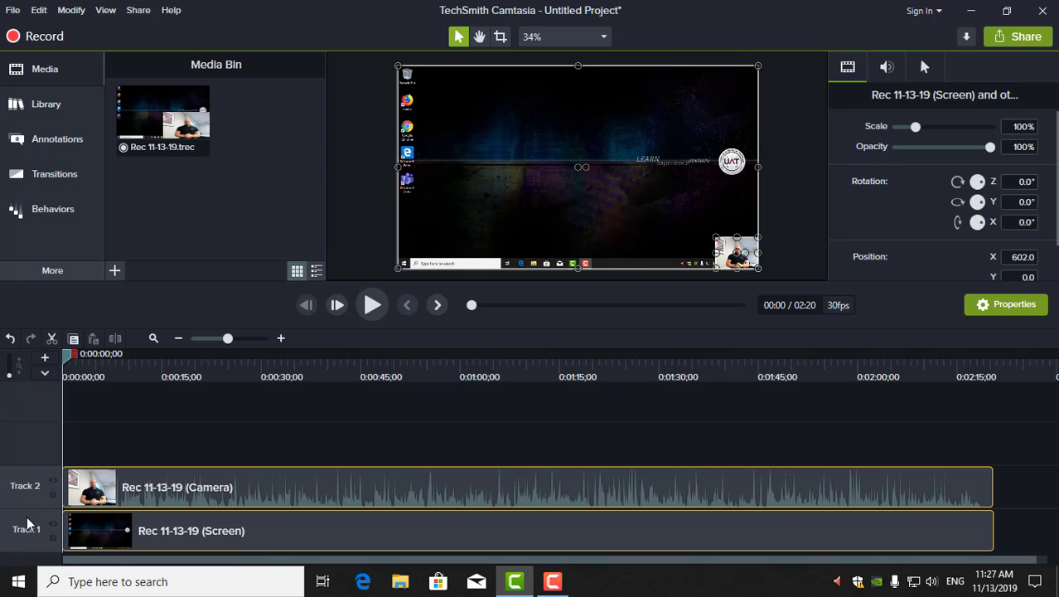
Delete the screen recording clip from Track 1
{"action": "left_click", "coordinate": [52, 523]}
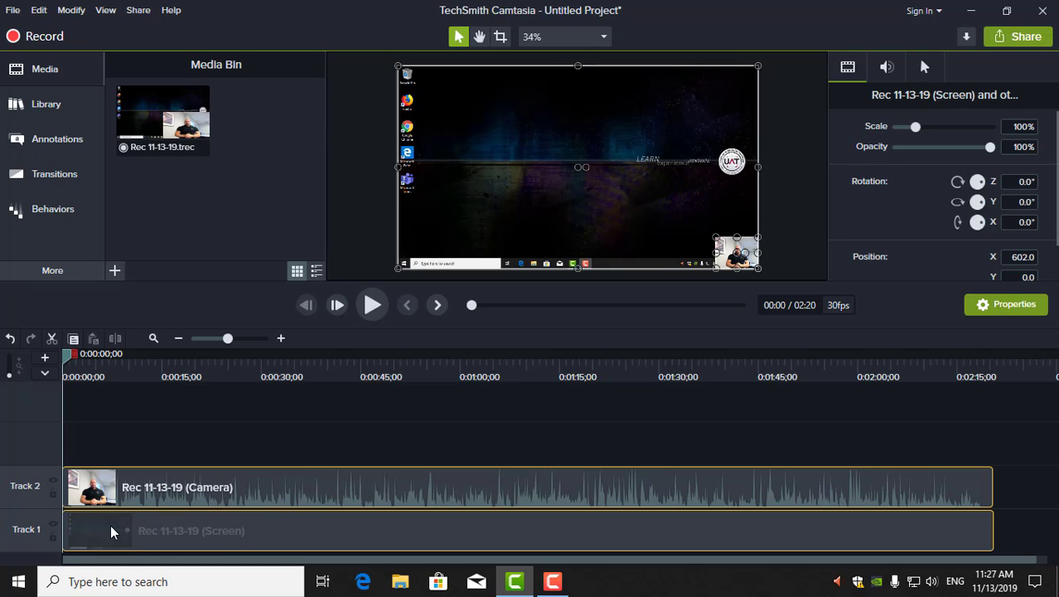
{"action": "left_click", "coordinate": [196, 529]}
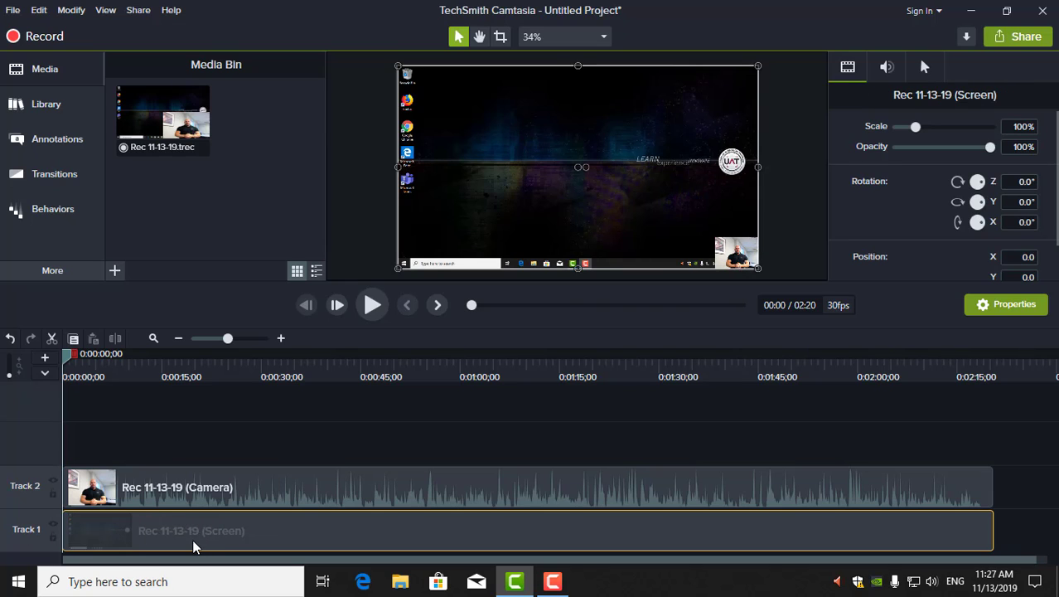
{"action": "key", "text": "Delete"}
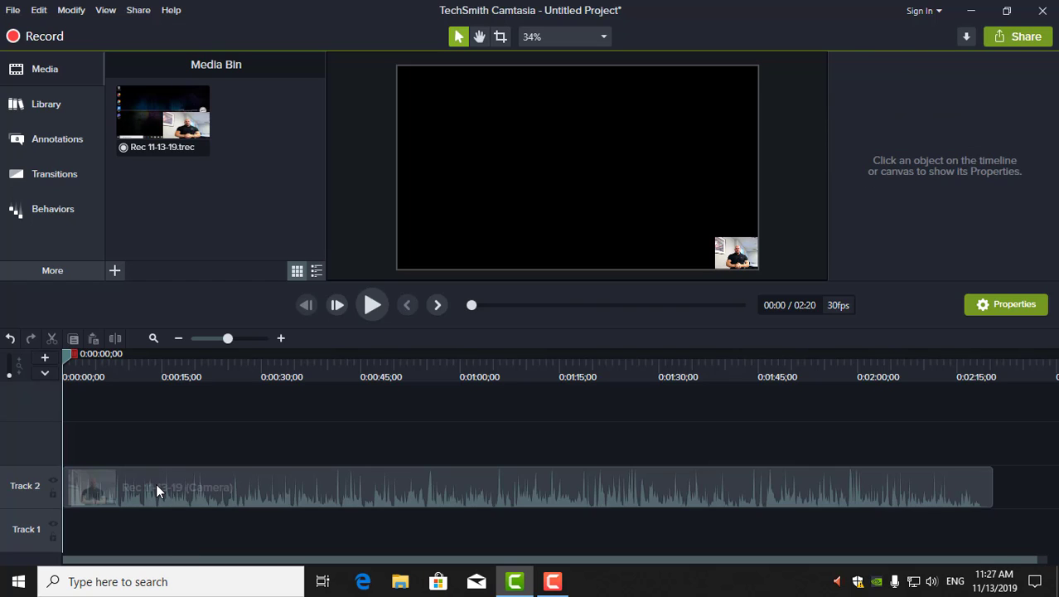
Enlarge the camera clip to fill the whole canvas at 213.1% scale
{"action": "left_click", "coordinate": [156, 483]}
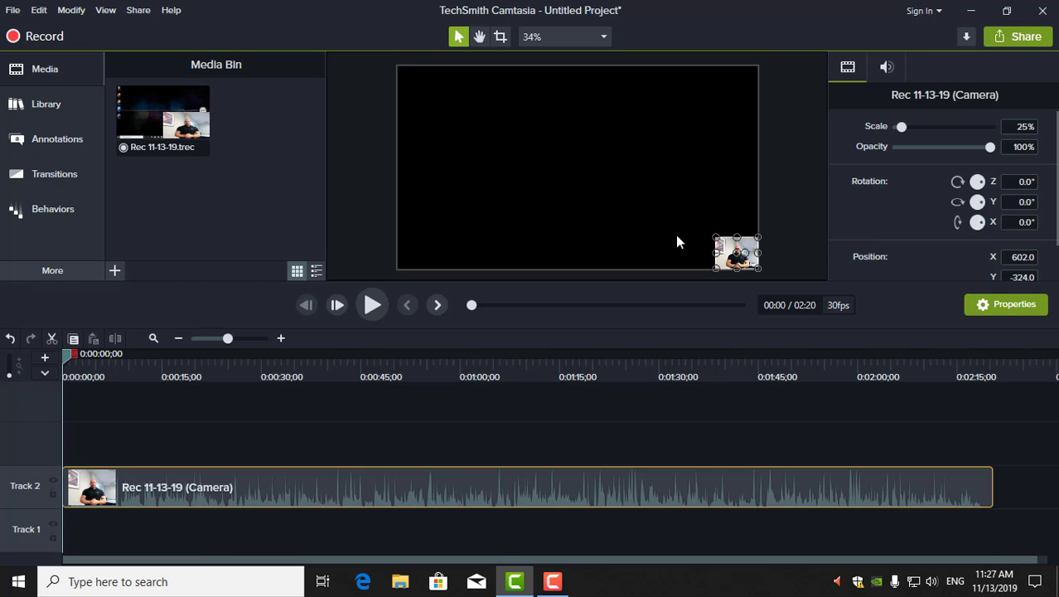
{"action": "left_click_drag", "start_coordinate": [714, 236], "coordinate": [398, 167]}
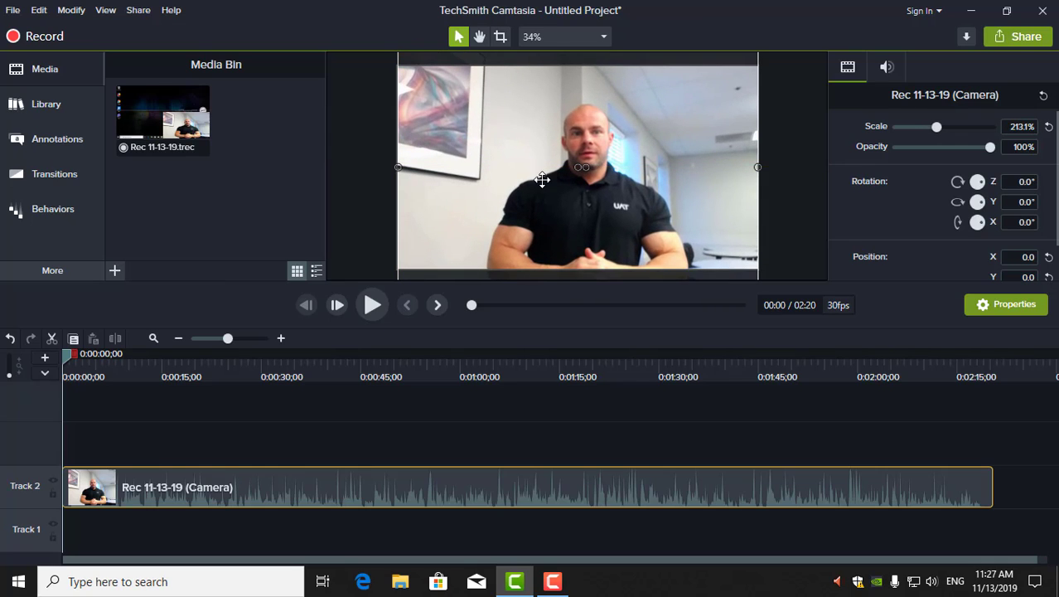
{"action": "left_click", "coordinate": [798, 188]}
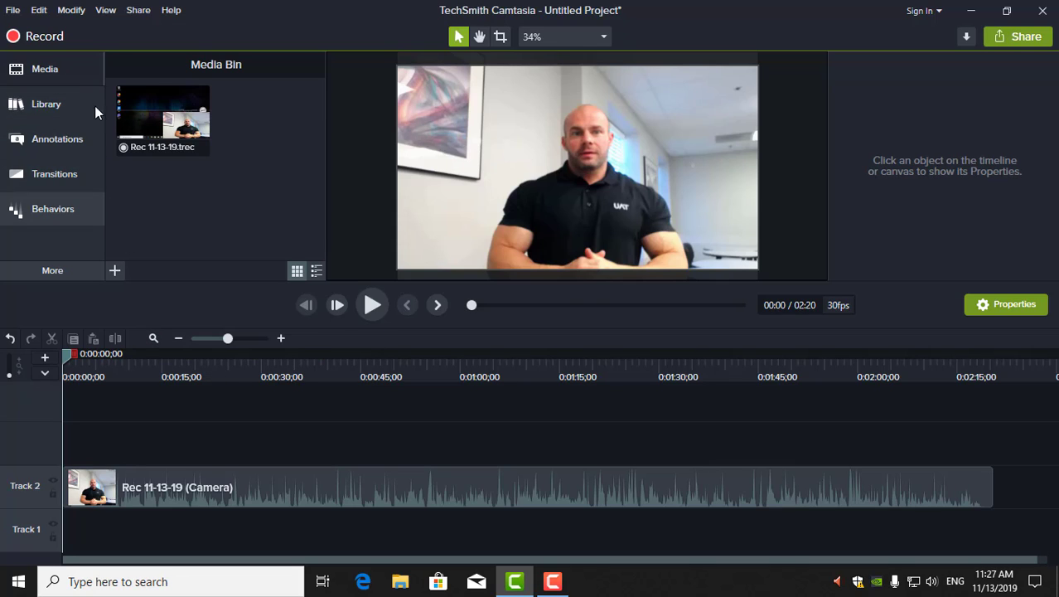
Expand the Intros folder in the Library
{"action": "left_click", "coordinate": [53, 106]}
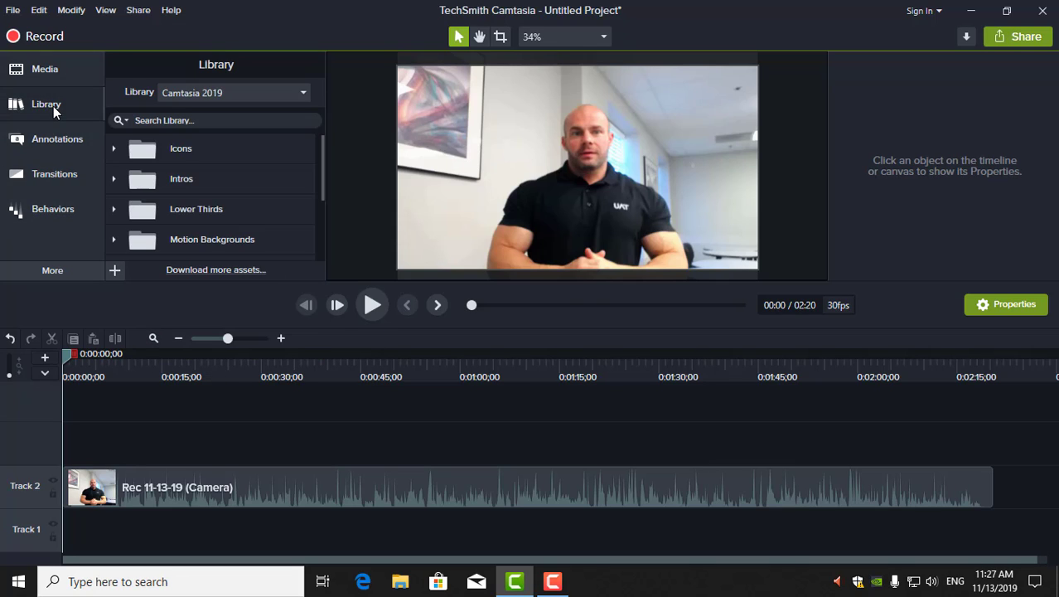
{"action": "left_click", "coordinate": [179, 179]}
{"action": "double_click", "coordinate": [176, 180]}
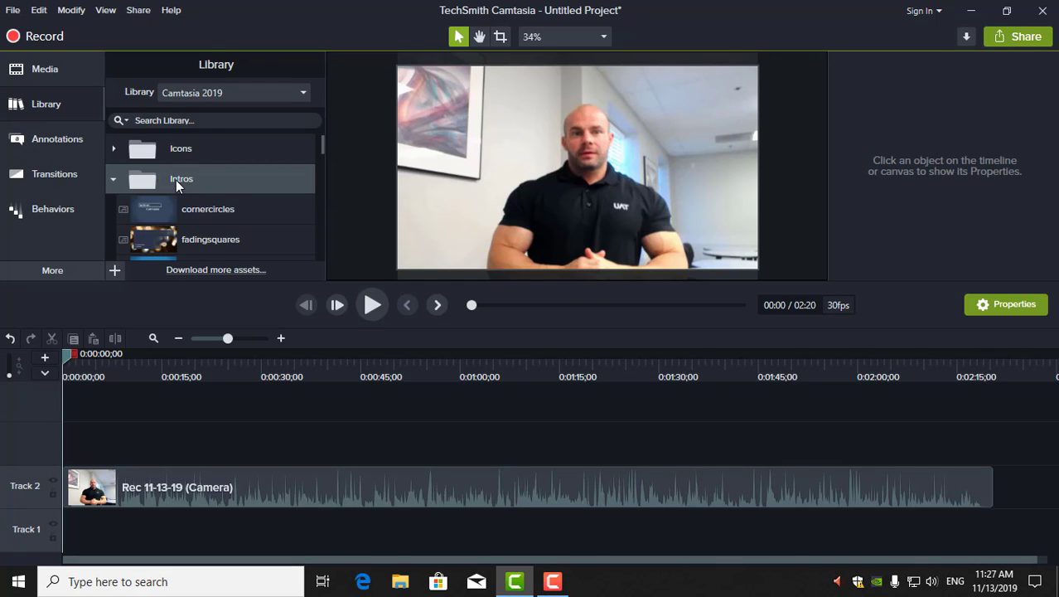
{"action": "scroll", "coordinate": [210, 203], "scroll_direction": "down", "scroll_amount": 4}
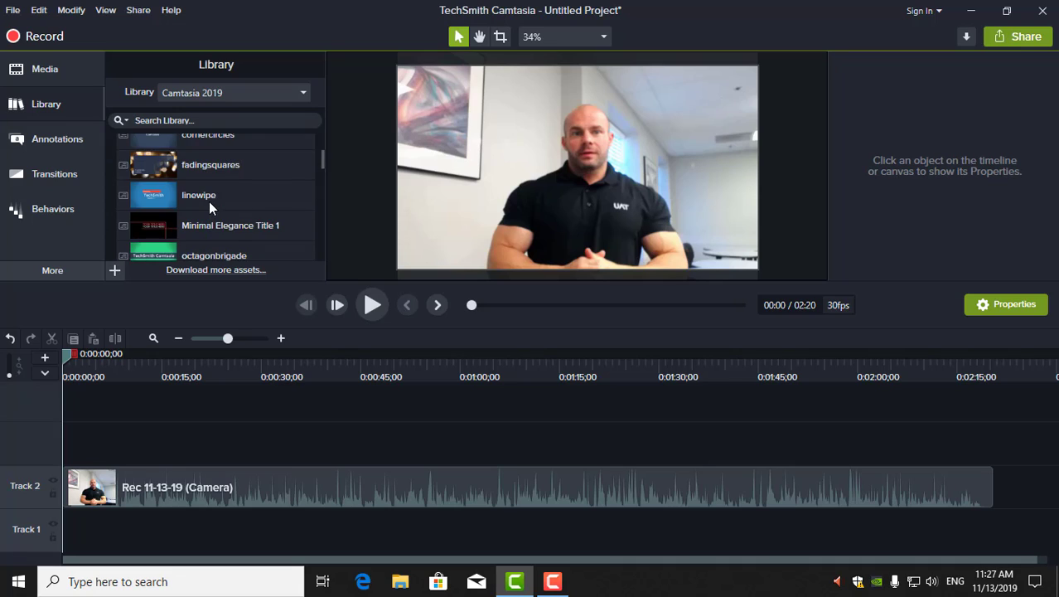
Preview the octagonbrigade intro animation, then close the preview
{"action": "left_click", "coordinate": [207, 220]}
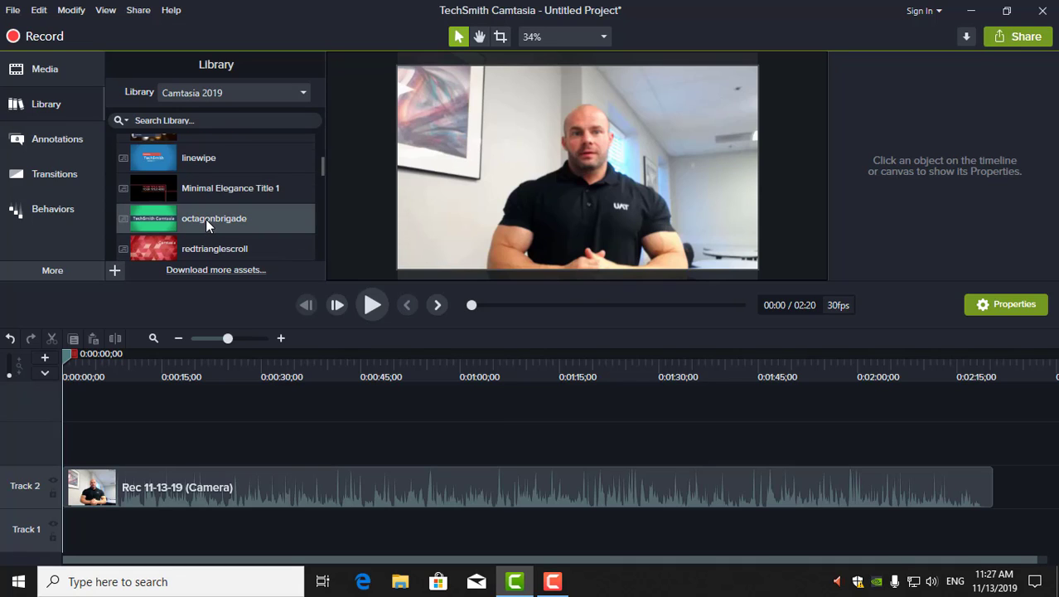
{"action": "double_click", "coordinate": [204, 219]}
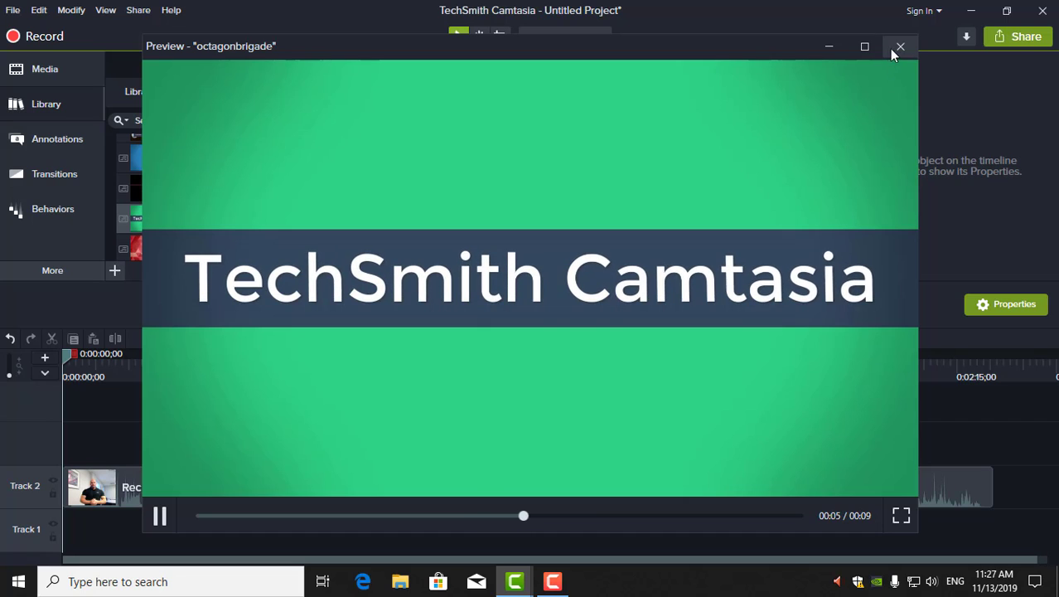
{"action": "left_click", "coordinate": [895, 49]}
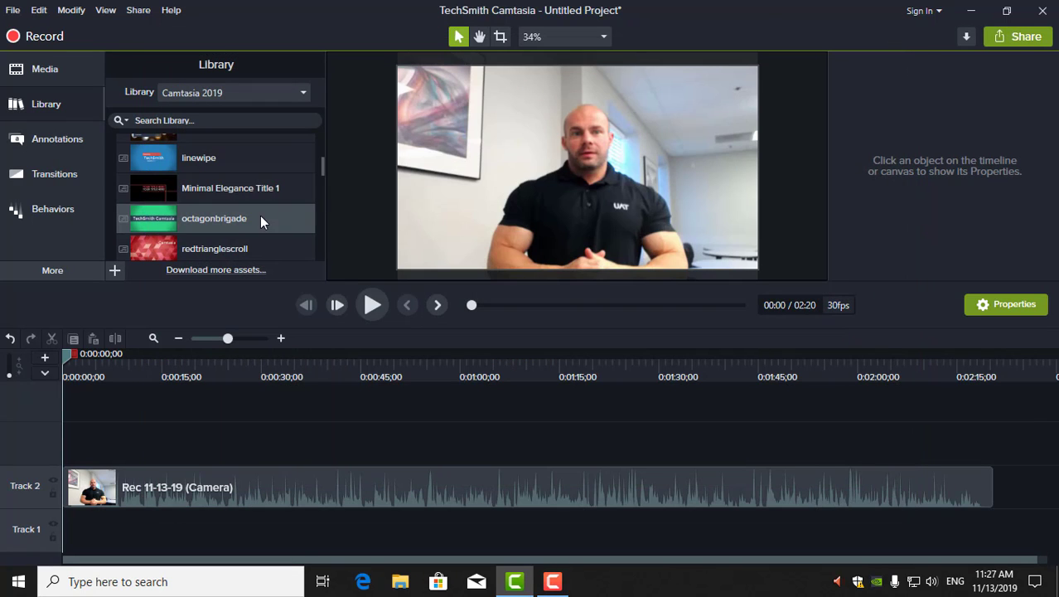
Add the octagonbrigade intro at the start of Track 3 and shift the camera clip after it
{"action": "left_click_drag", "start_coordinate": [261, 218], "coordinate": [65, 444]}
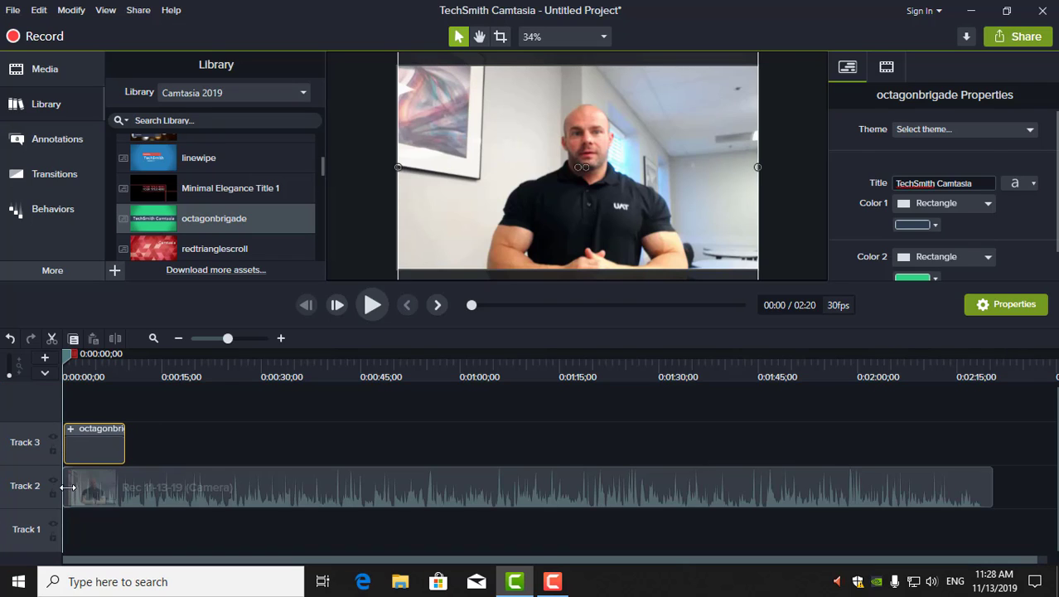
{"action": "left_click_drag", "start_coordinate": [68, 487], "coordinate": [122, 487]}
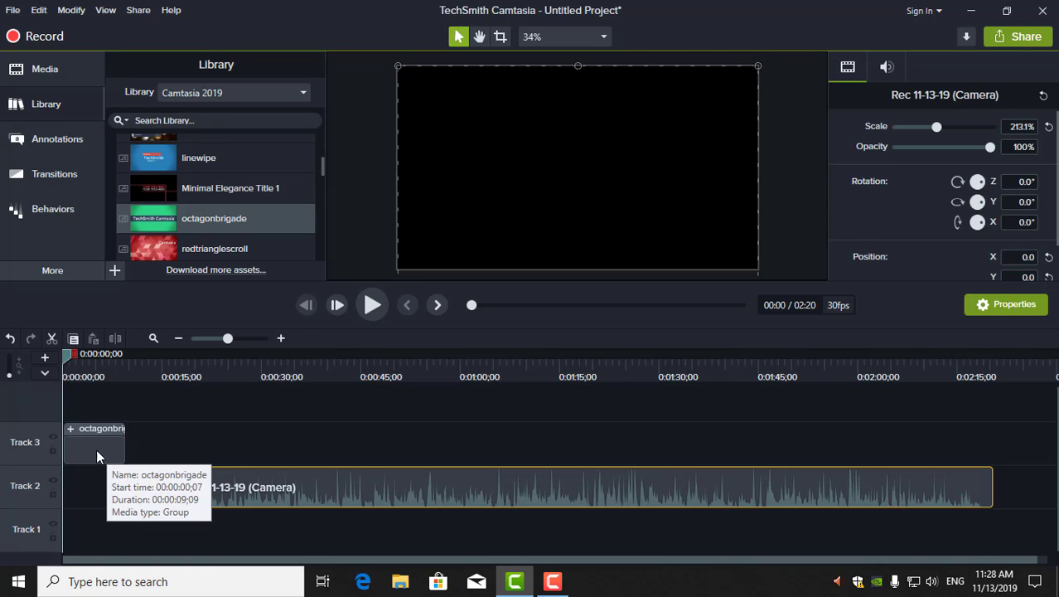
Change the intro's title to 'Emotional Intelligence' and play the project from the start
{"action": "left_click", "coordinate": [92, 454]}
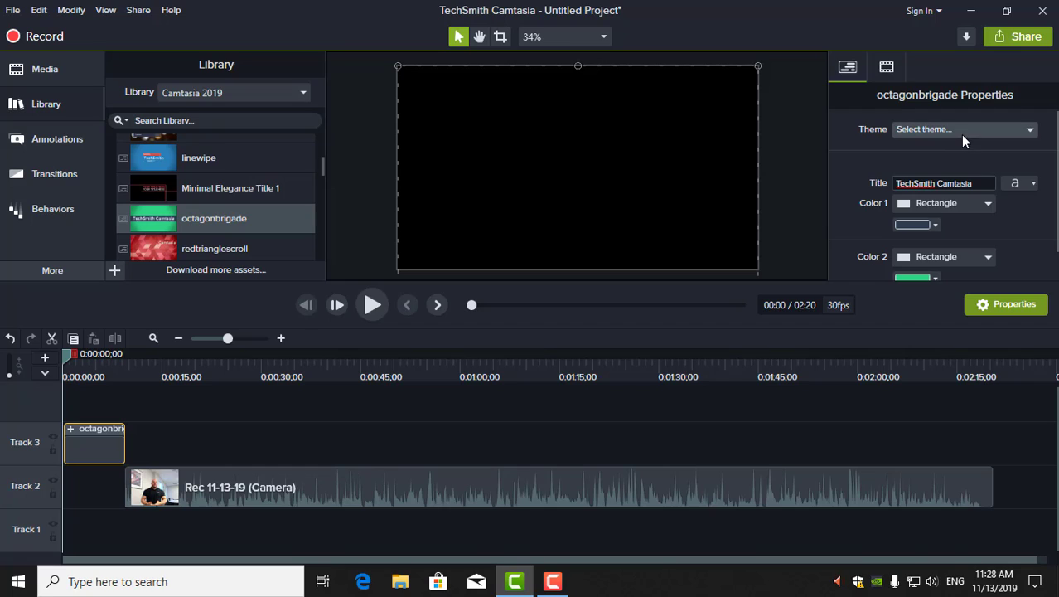
{"action": "left_click", "coordinate": [975, 182]}
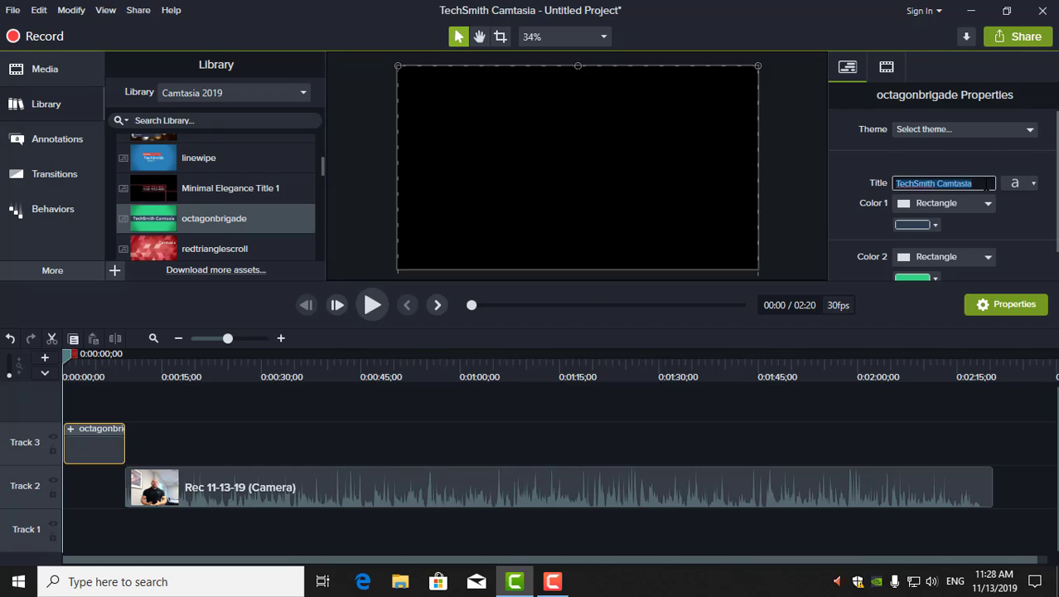
{"action": "left_click_drag", "start_coordinate": [975, 182], "coordinate": [915, 182]}
{"action": "type", "text": "Emotional Intelligence"}
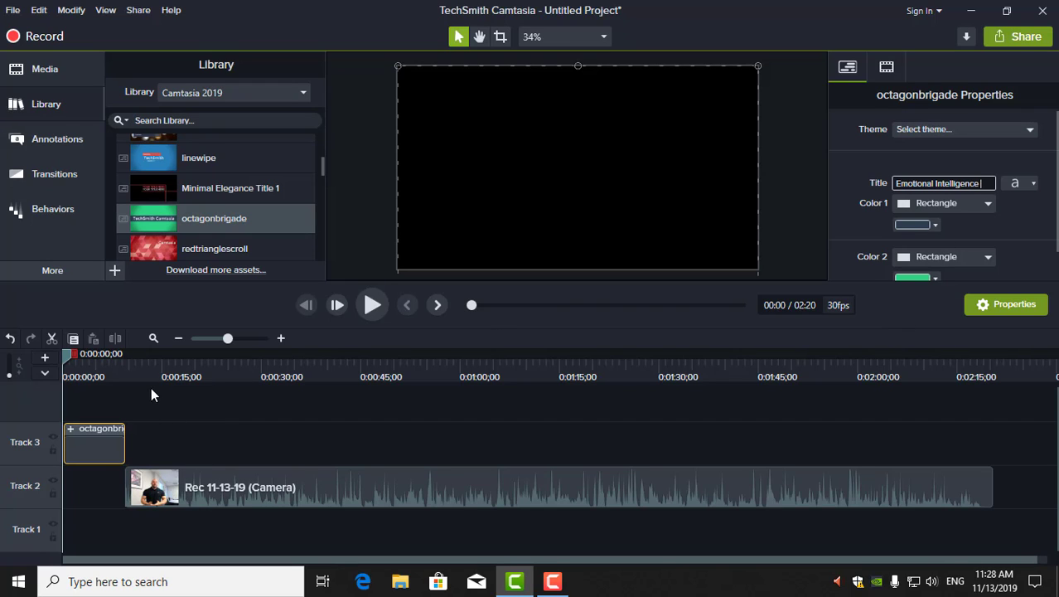
{"action": "left_click", "coordinate": [373, 306]}
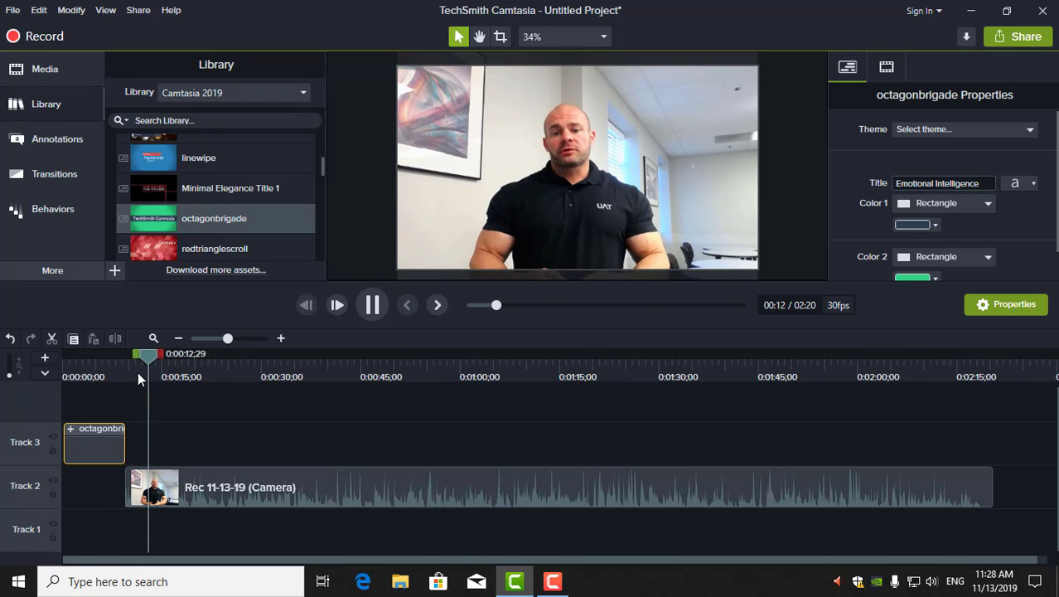
Pause playback, return the playhead to about 0:08, and show the Transitions collection
{"action": "left_click", "coordinate": [359, 306]}
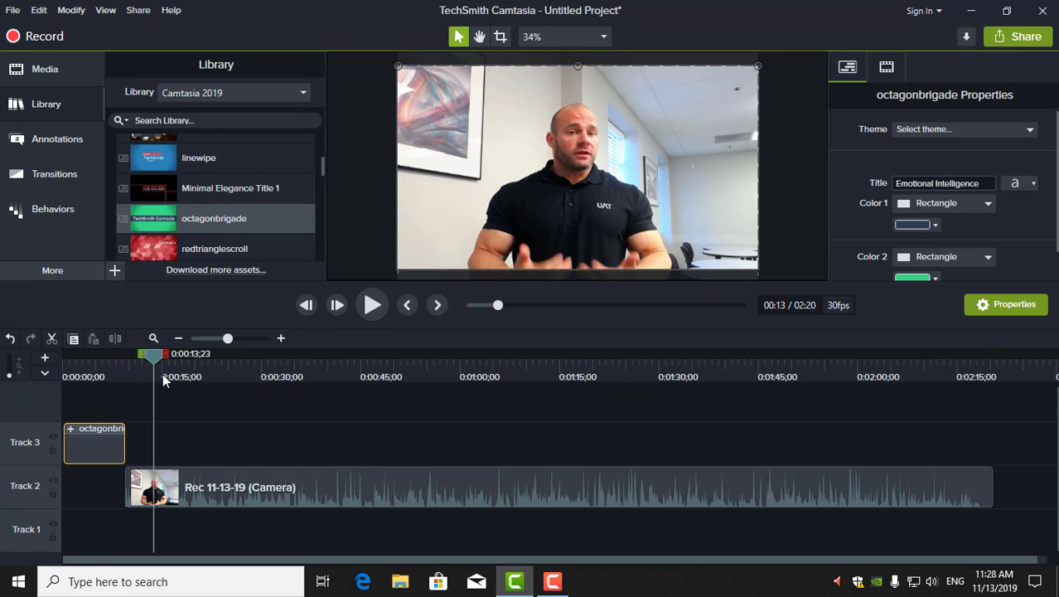
{"action": "left_click_drag", "start_coordinate": [156, 366], "coordinate": [115, 365]}
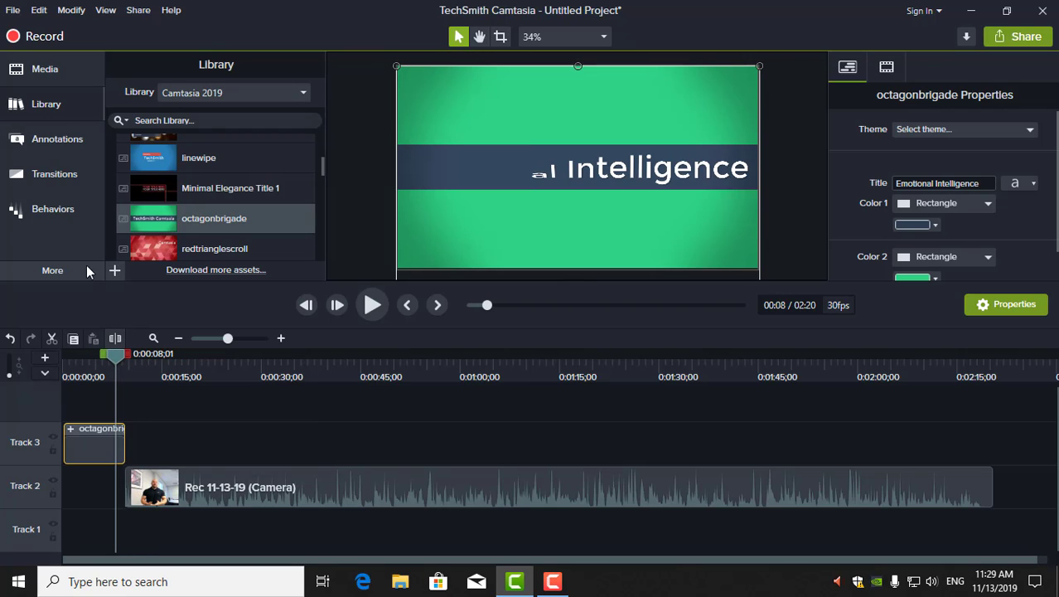
{"action": "left_click", "coordinate": [54, 174]}
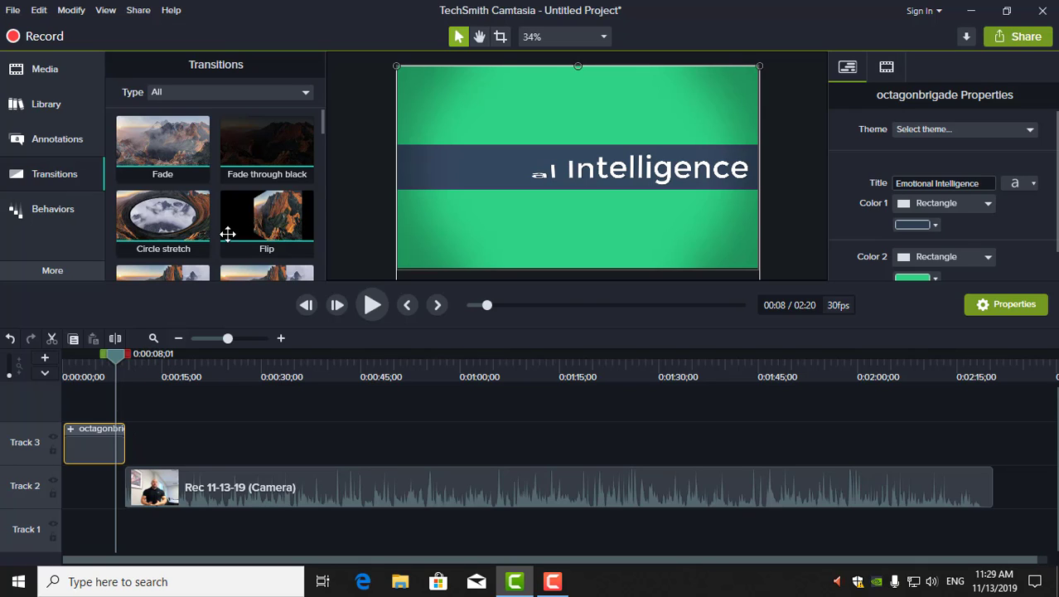
Drop Fade through black at the intro's end and preview it from about 4 seconds
{"action": "left_click_drag", "start_coordinate": [266, 152], "coordinate": [143, 440]}
{"action": "left_click_drag", "start_coordinate": [278, 143], "coordinate": [125, 449]}
{"action": "left_click_drag", "start_coordinate": [274, 158], "coordinate": [125, 450]}
{"action": "left_click_drag", "start_coordinate": [117, 367], "coordinate": [93, 364]}
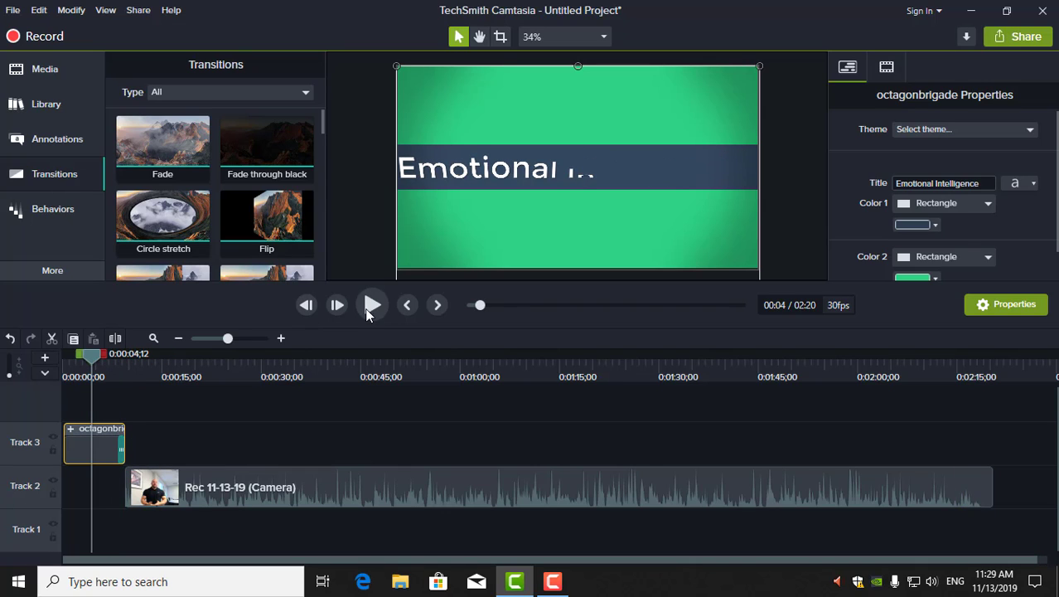
{"action": "key", "text": "space"}
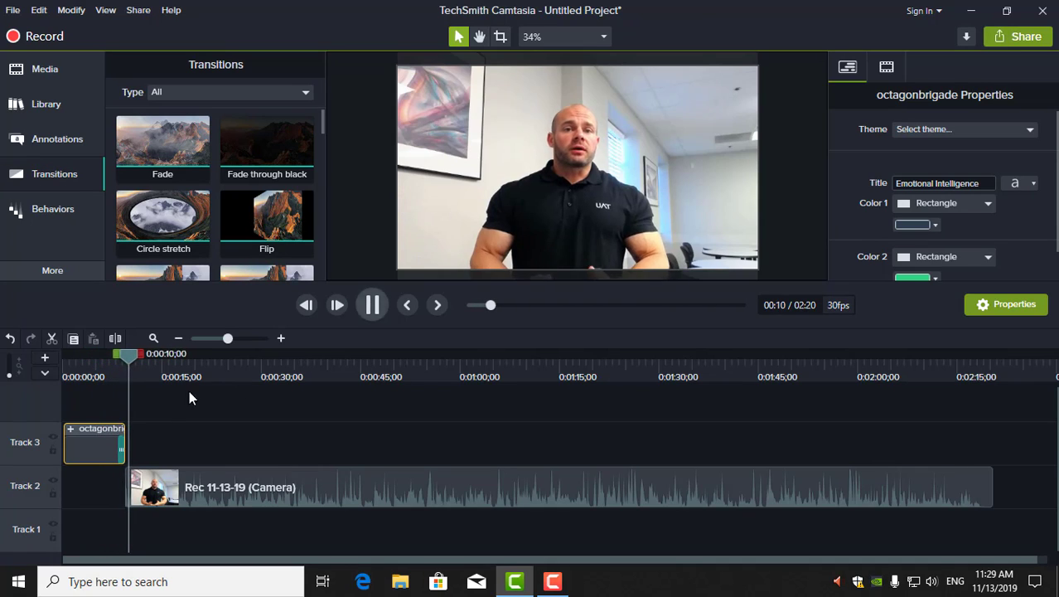
{"action": "left_click", "coordinate": [372, 305]}
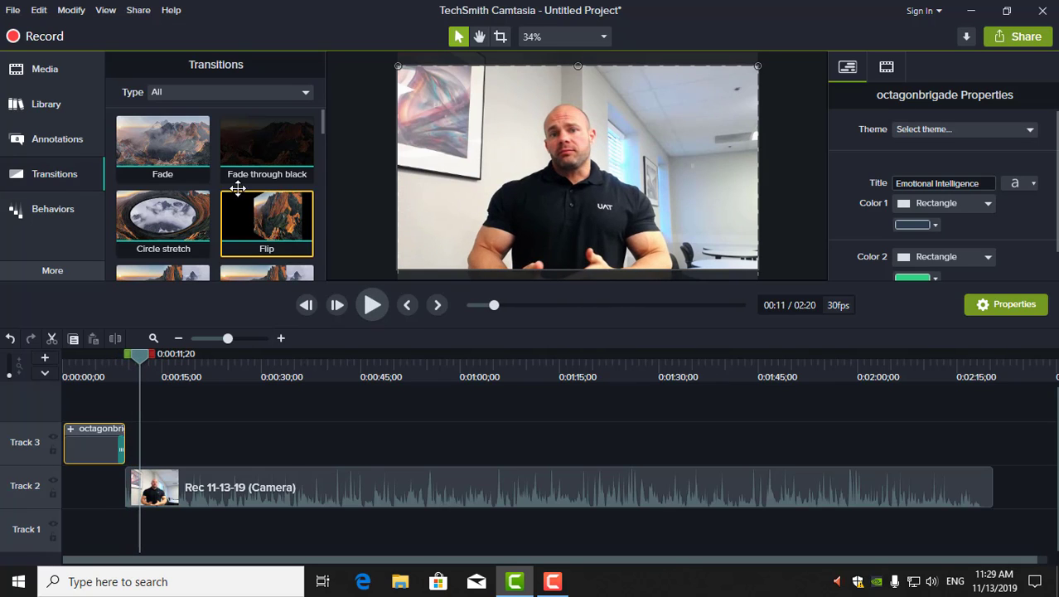
Add a one-second Fade through black to the camera clip's start and review the change
{"action": "left_click_drag", "start_coordinate": [253, 157], "coordinate": [141, 508]}
{"action": "left_click", "coordinate": [119, 363]}
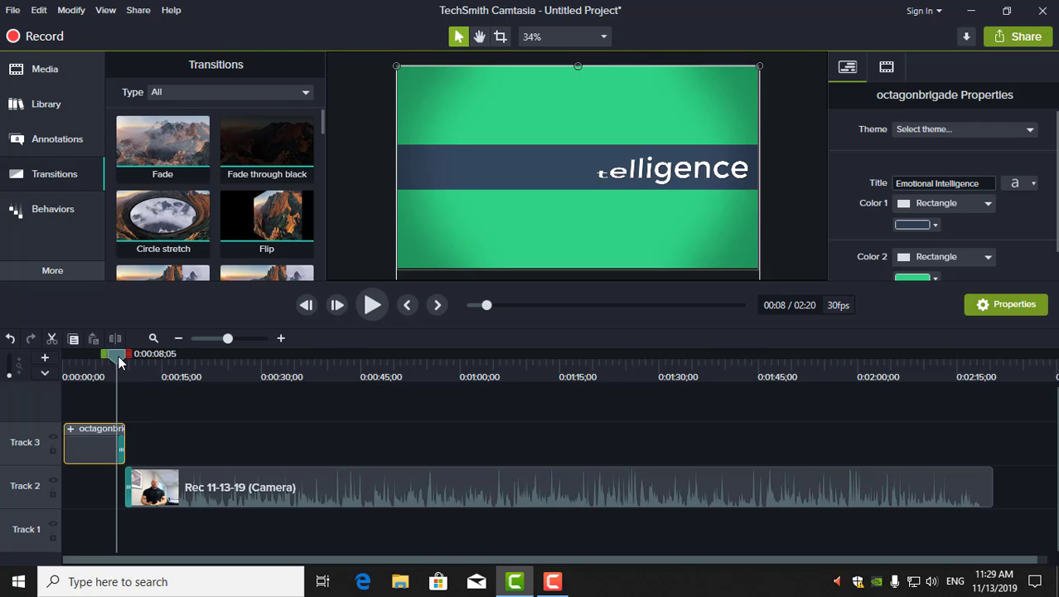
{"action": "left_click", "coordinate": [372, 305]}
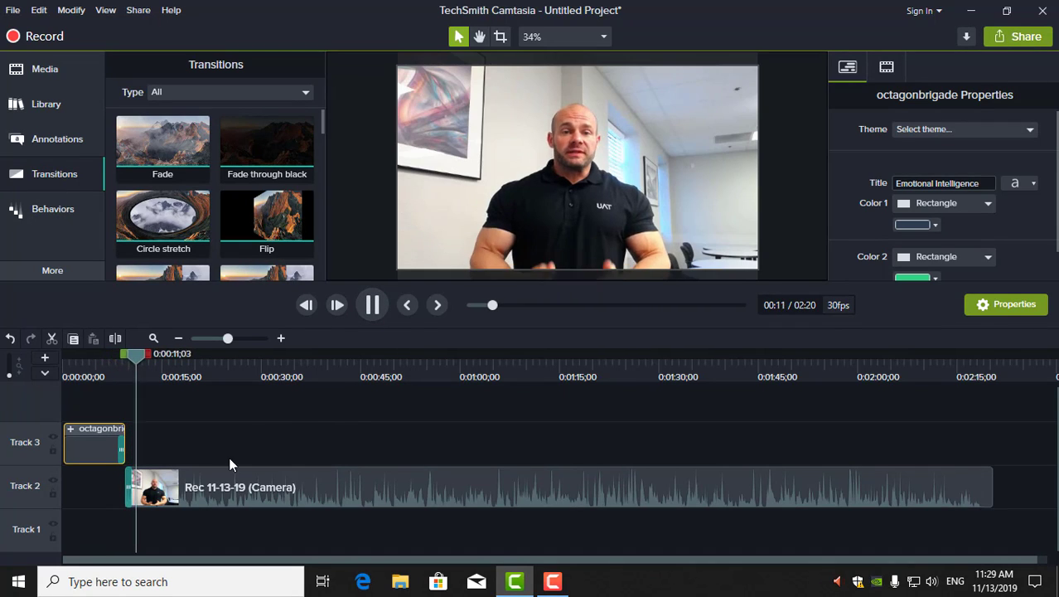
{"action": "left_click", "coordinate": [117, 365]}
{"action": "left_click", "coordinate": [112, 362]}
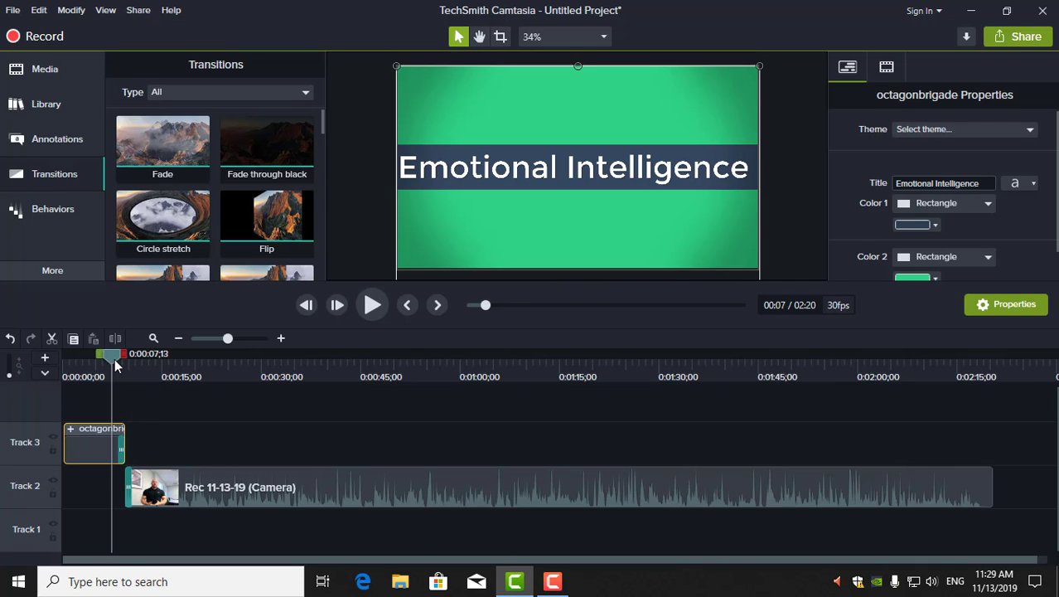
{"action": "left_click", "coordinate": [128, 480]}
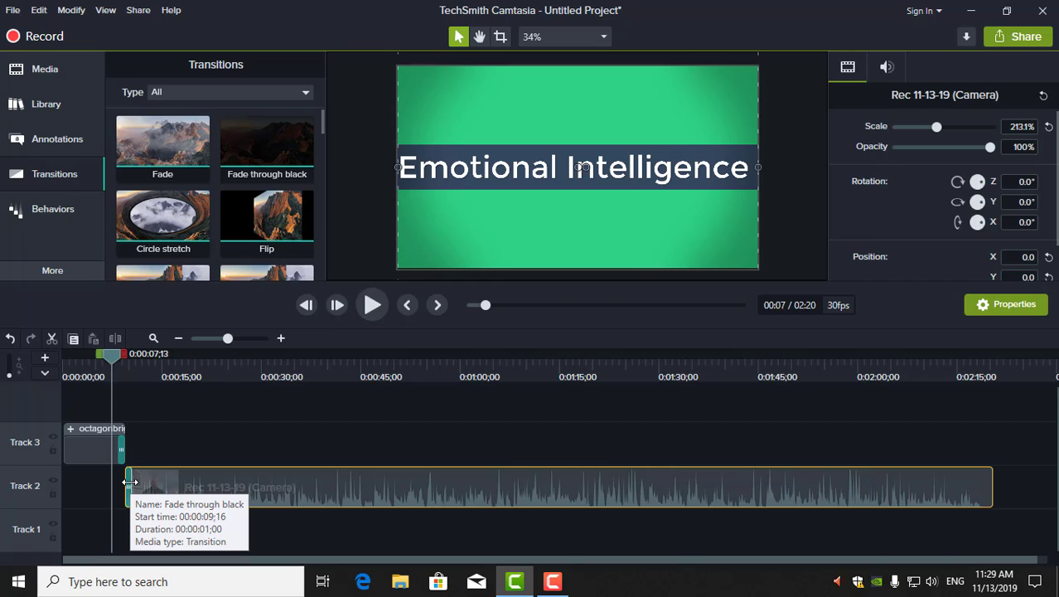
{"action": "left_click_drag", "start_coordinate": [128, 483], "coordinate": [127, 485]}
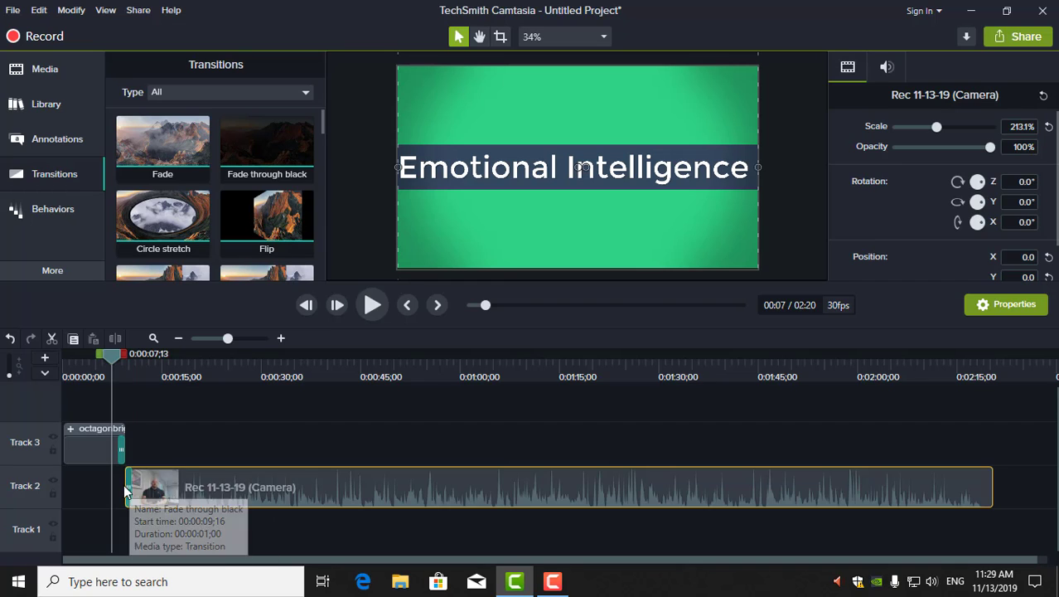
{"action": "left_click", "coordinate": [125, 487]}
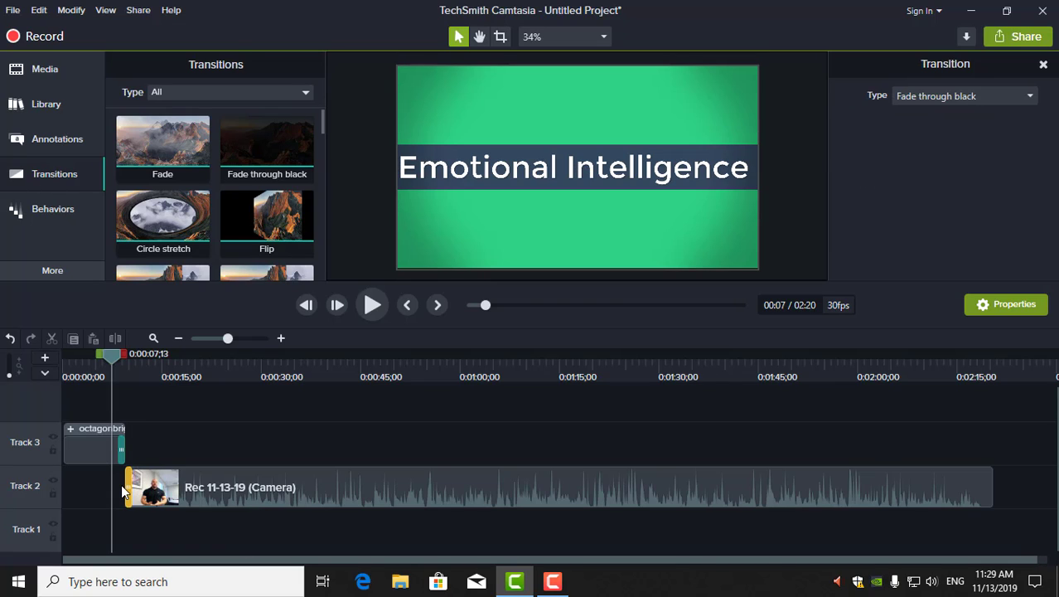
{"action": "left_click", "coordinate": [121, 489]}
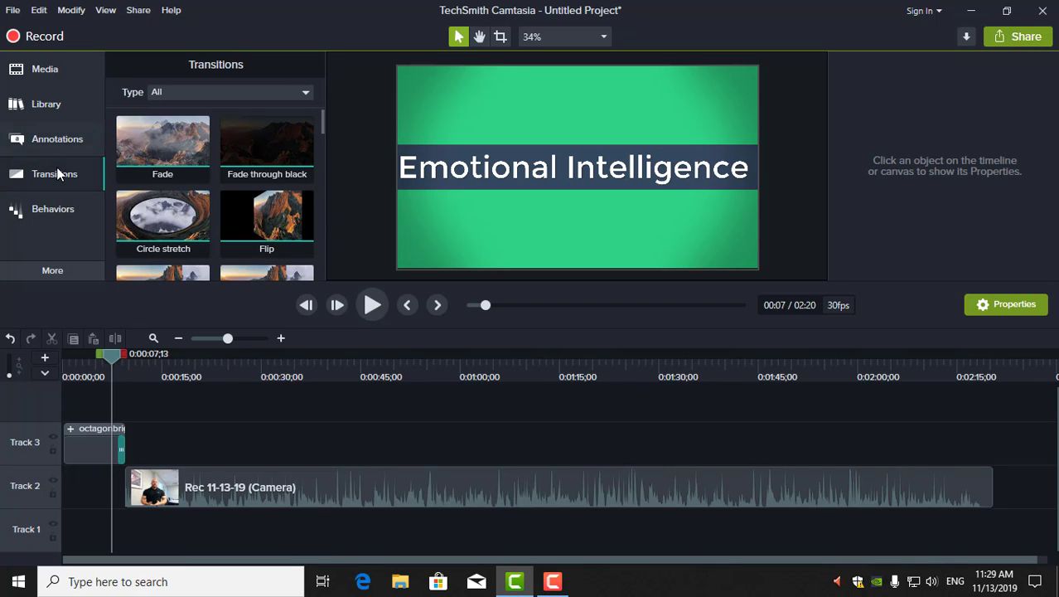
Collapse Intros, expand Outros, and drop Simple Bright Outro 3 onto Track 3 at the timeline's end
{"action": "left_click", "coordinate": [37, 105]}
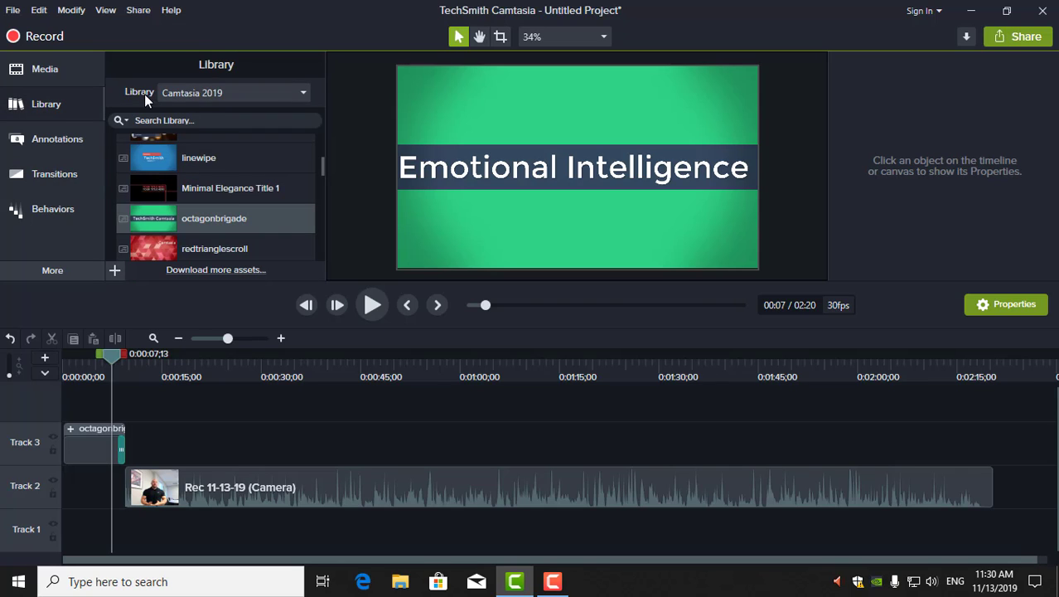
{"action": "scroll", "coordinate": [197, 147], "scroll_direction": "up", "scroll_amount": 3}
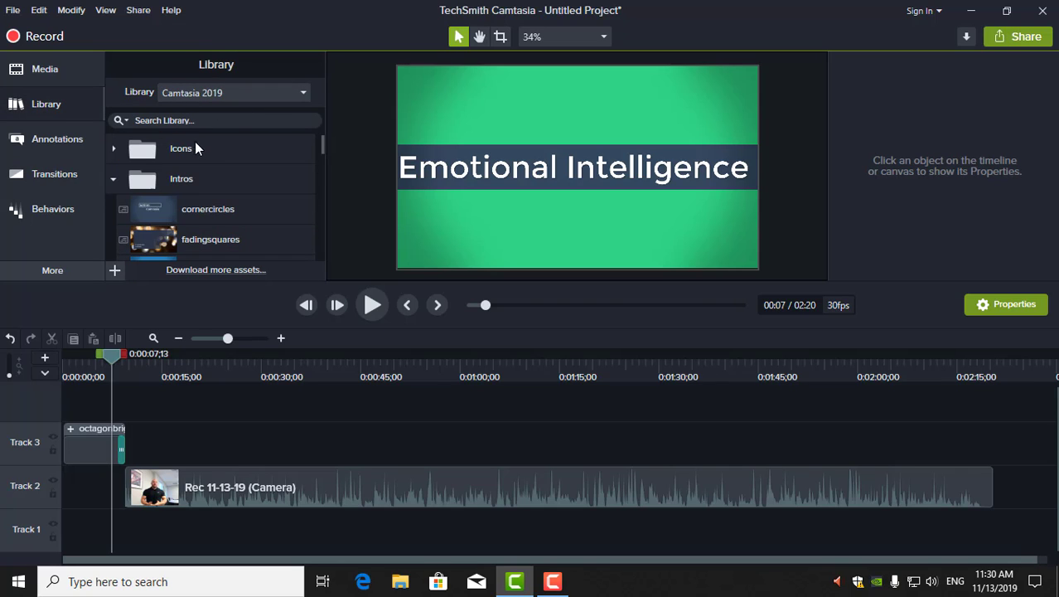
{"action": "left_click", "coordinate": [113, 180]}
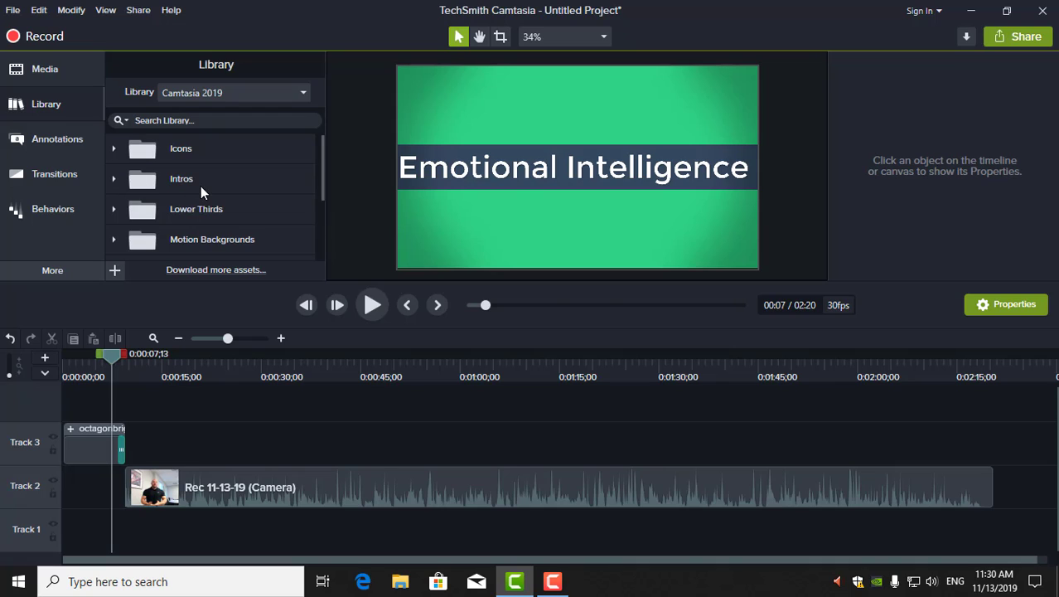
{"action": "scroll", "coordinate": [190, 187], "scroll_direction": "down", "scroll_amount": 1}
{"action": "scroll", "coordinate": [195, 224], "scroll_direction": "down", "scroll_amount": 2}
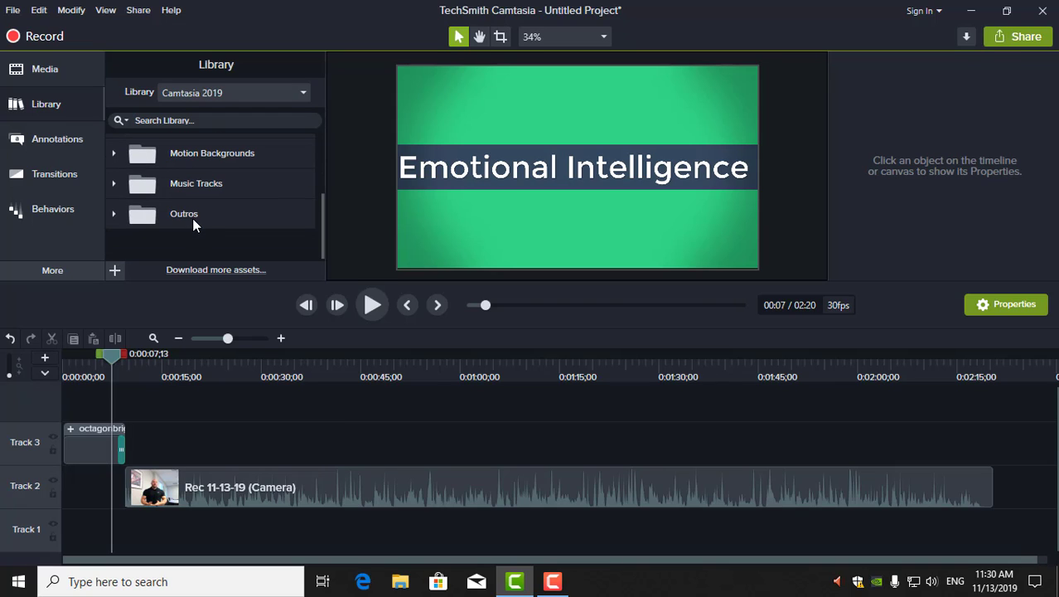
{"action": "left_click", "coordinate": [190, 217]}
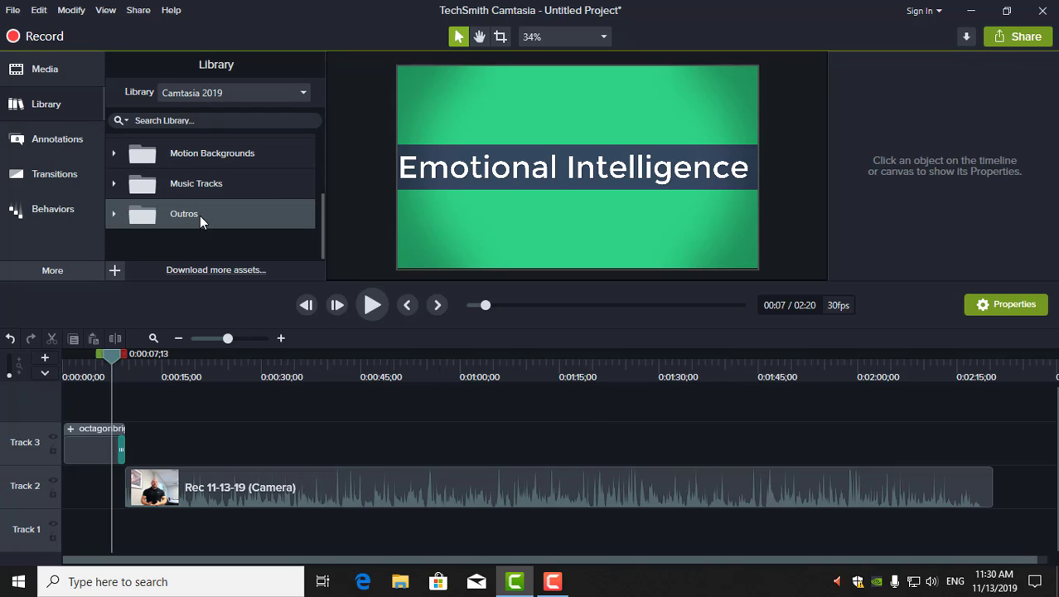
{"action": "double_click", "coordinate": [200, 216]}
{"action": "scroll", "coordinate": [197, 215], "scroll_direction": "down", "scroll_amount": 1}
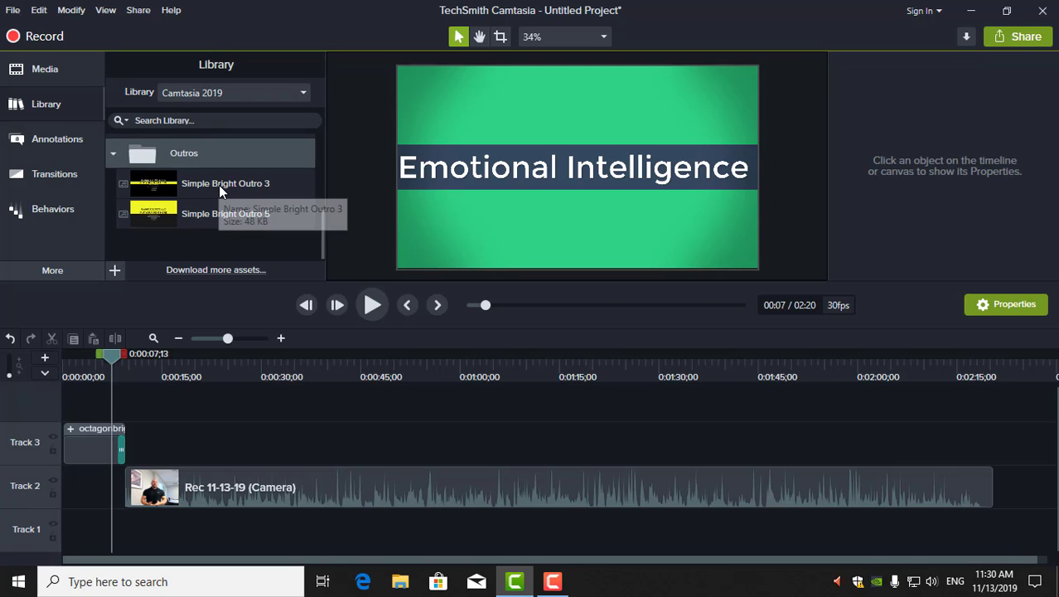
{"action": "left_click_drag", "start_coordinate": [219, 189], "coordinate": [967, 449]}
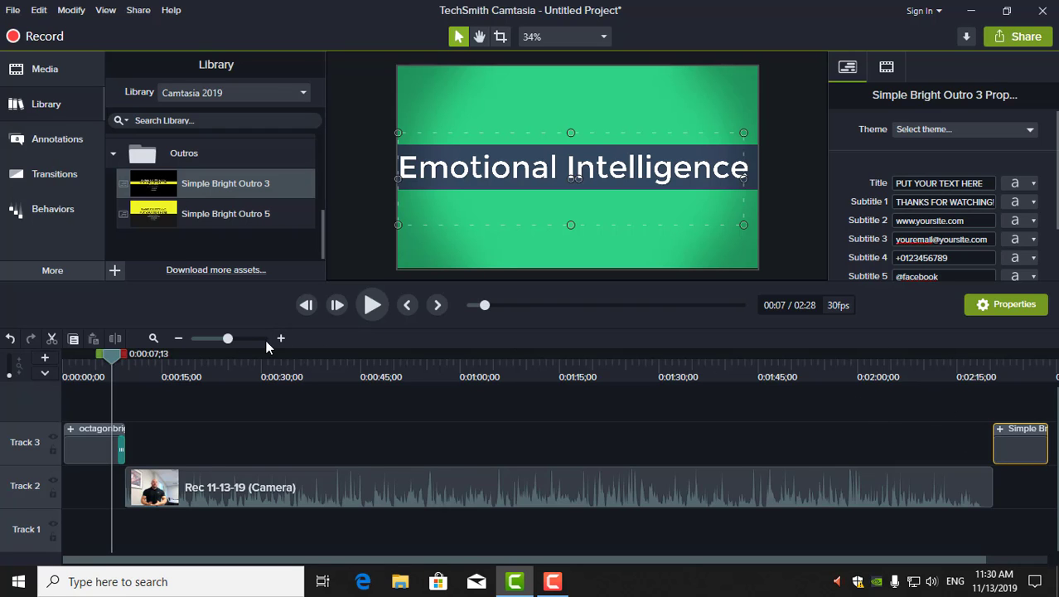
{"action": "left_click_drag", "start_coordinate": [122, 356], "coordinate": [365, 356]}
Review the recording's ending and trim the camera clip's end back to the playhead at 02:17
{"action": "left_click_drag", "start_coordinate": [492, 375], "coordinate": [970, 379]}
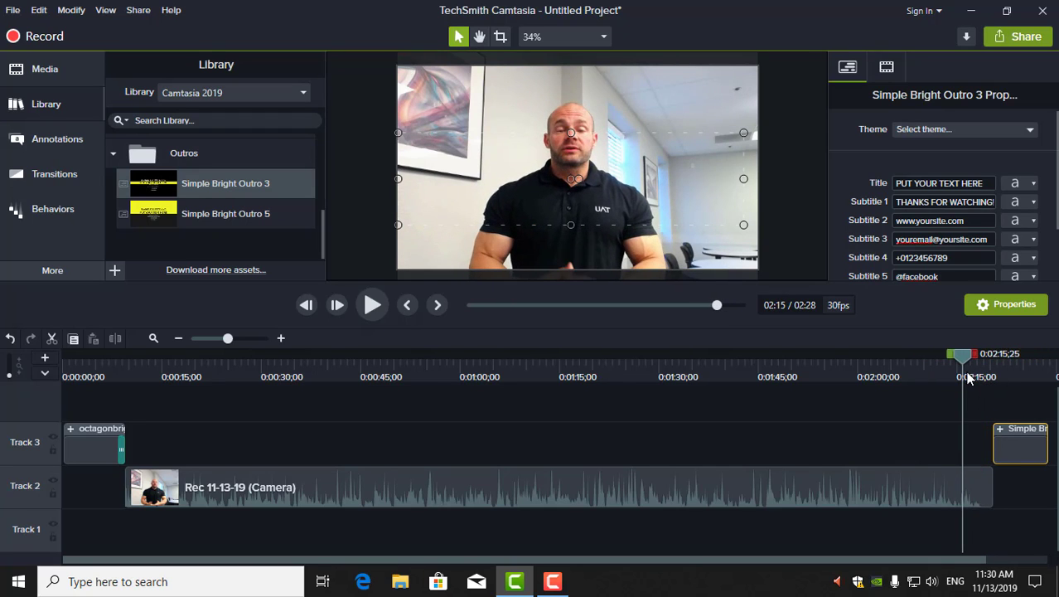
{"action": "left_click", "coordinate": [372, 305]}
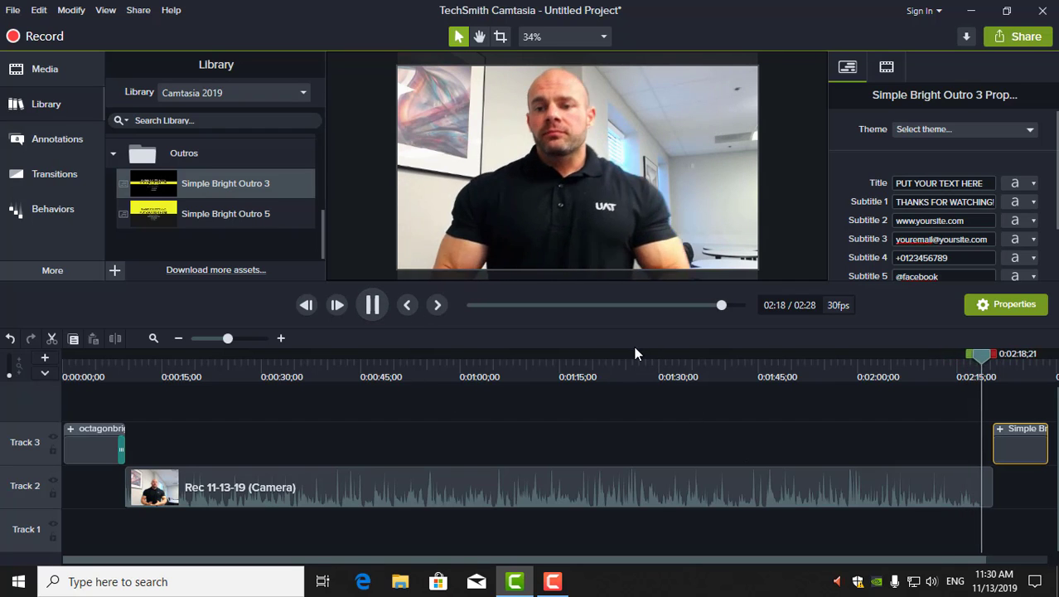
{"action": "left_click", "coordinate": [377, 305]}
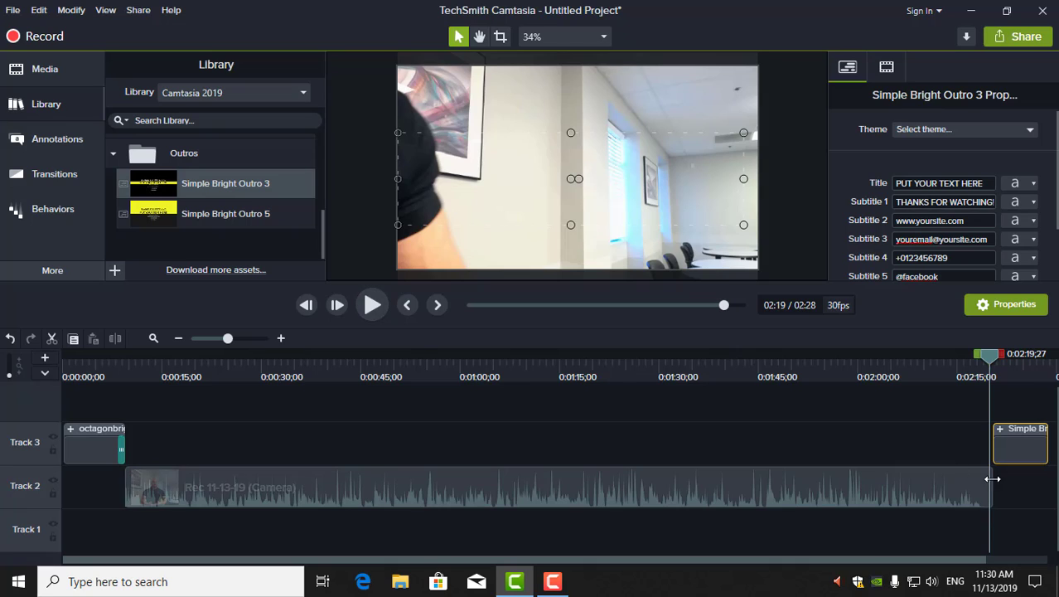
{"action": "left_click_drag", "start_coordinate": [993, 483], "coordinate": [981, 483]}
{"action": "mouse_move", "coordinate": [988, 360]}
{"action": "left_mouse_down"}
{"action": "mouse_move", "coordinate": [962, 358]}
{"action": "mouse_move", "coordinate": [986, 361]}
{"action": "mouse_move", "coordinate": [973, 361]}
{"action": "left_mouse_up"}
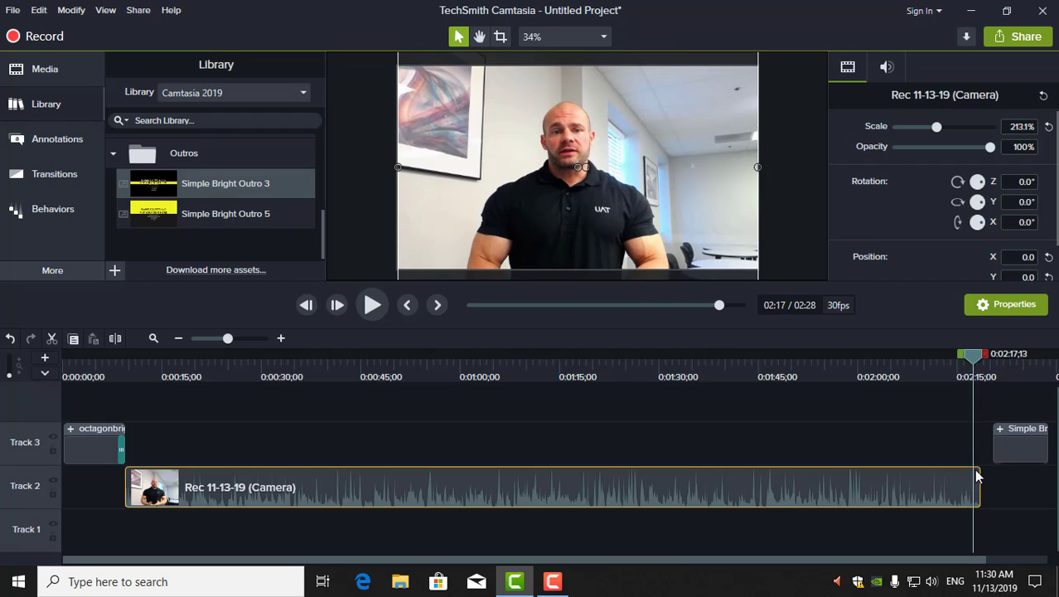
{"action": "left_click_drag", "start_coordinate": [980, 479], "coordinate": [981, 480]}
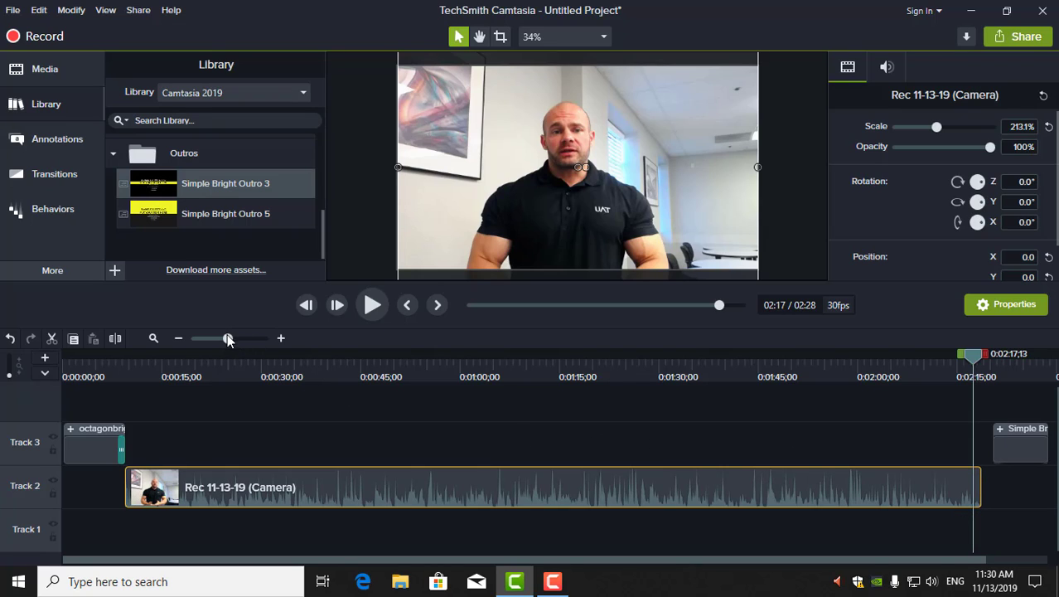
Zoom the timeline and refine the trim so the camera clip runs 00:02:08;22
{"action": "left_click_drag", "start_coordinate": [228, 342], "coordinate": [250, 342]}
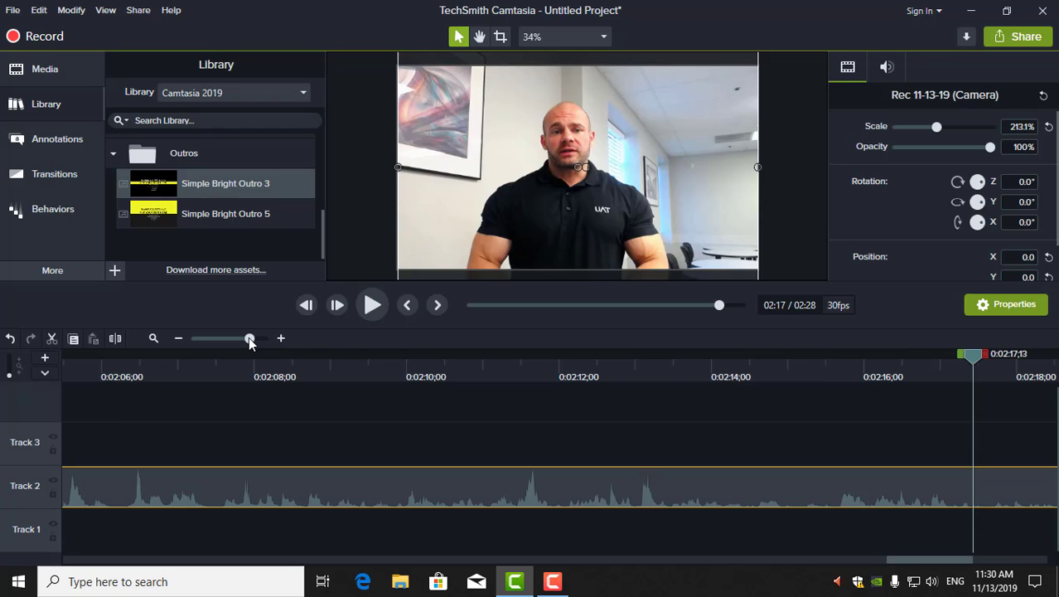
{"action": "left_click_drag", "start_coordinate": [248, 340], "coordinate": [238, 344]}
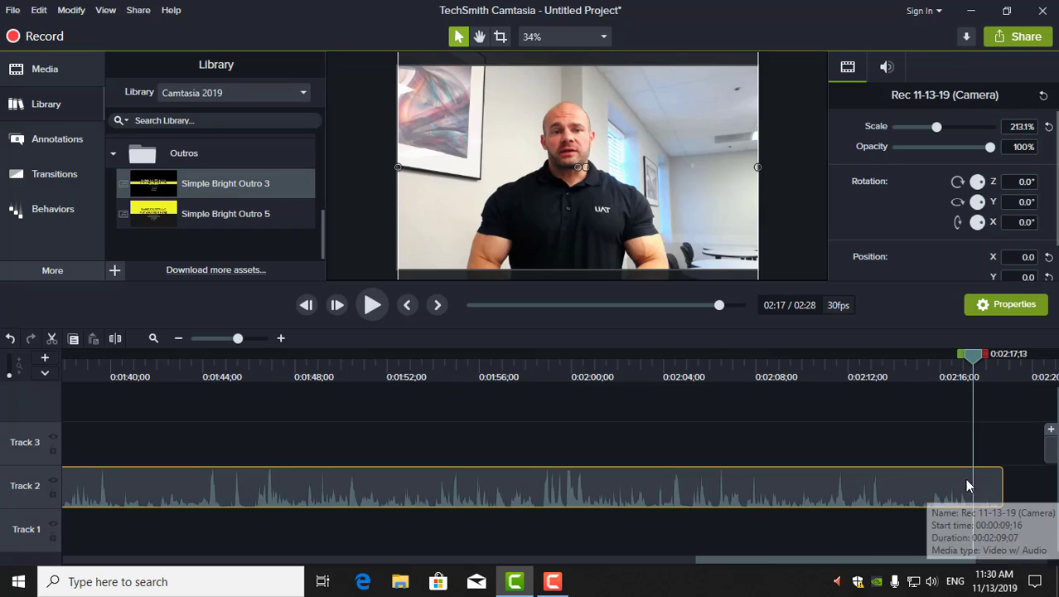
{"action": "left_click_drag", "start_coordinate": [1004, 480], "coordinate": [990, 482]}
{"action": "left_click", "coordinate": [372, 305]}
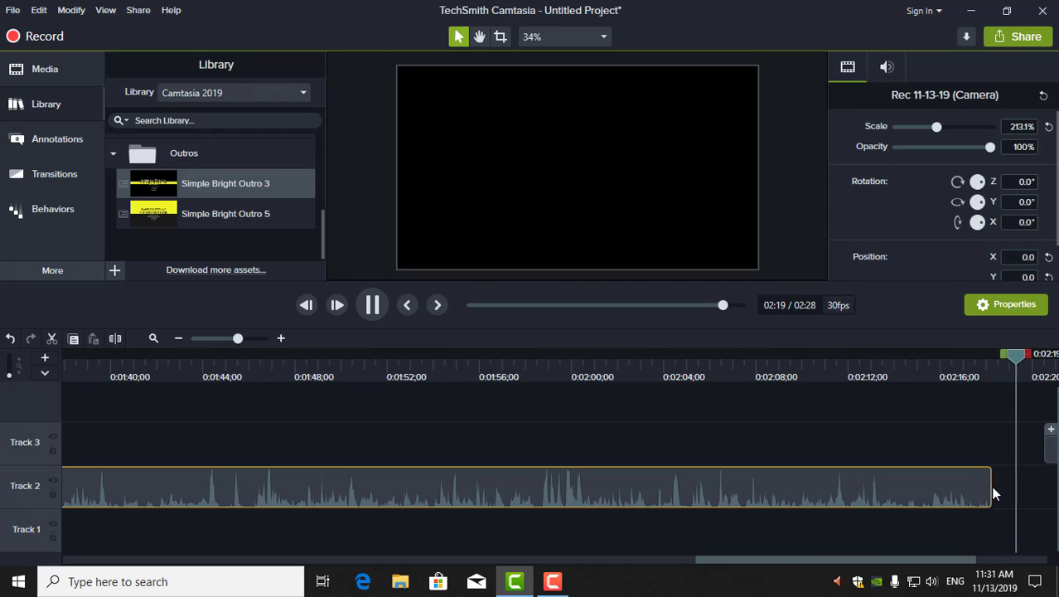
{"action": "left_click_drag", "start_coordinate": [991, 484], "coordinate": [988, 484]}
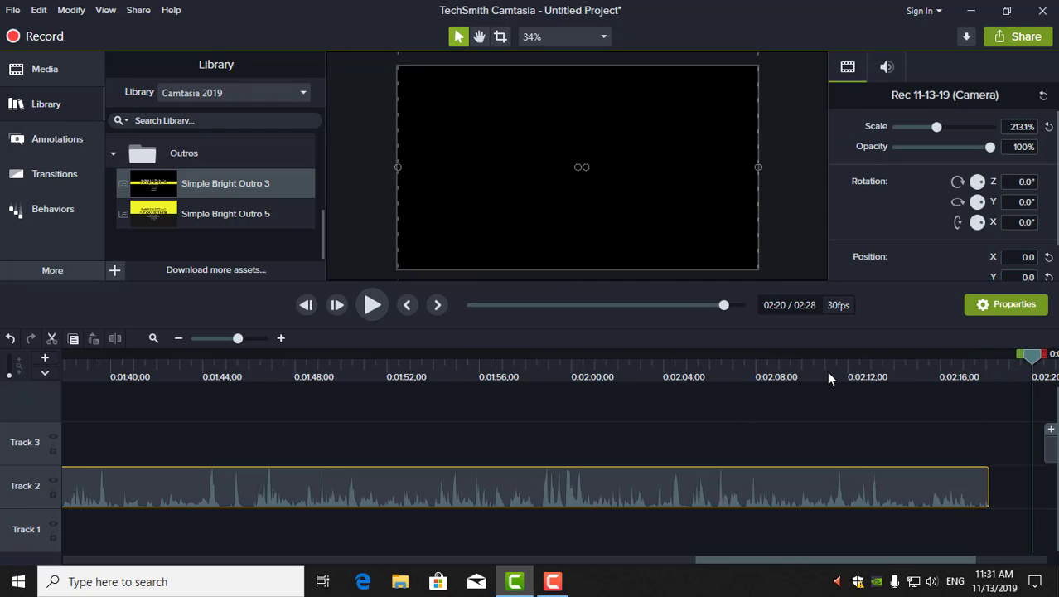
{"action": "left_click_drag", "start_coordinate": [1039, 355], "coordinate": [939, 355]}
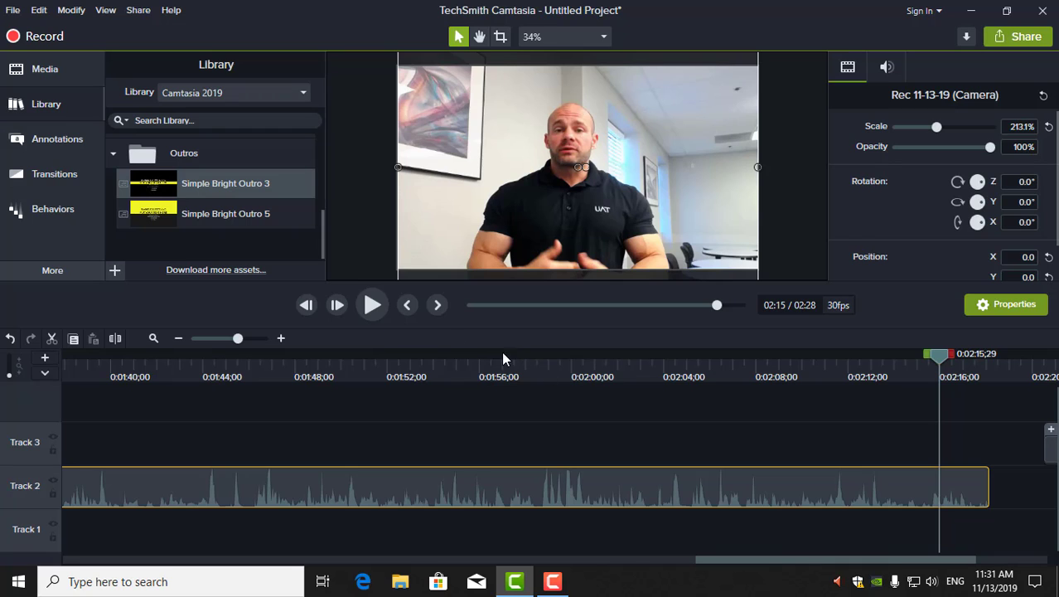
{"action": "left_click", "coordinate": [381, 307]}
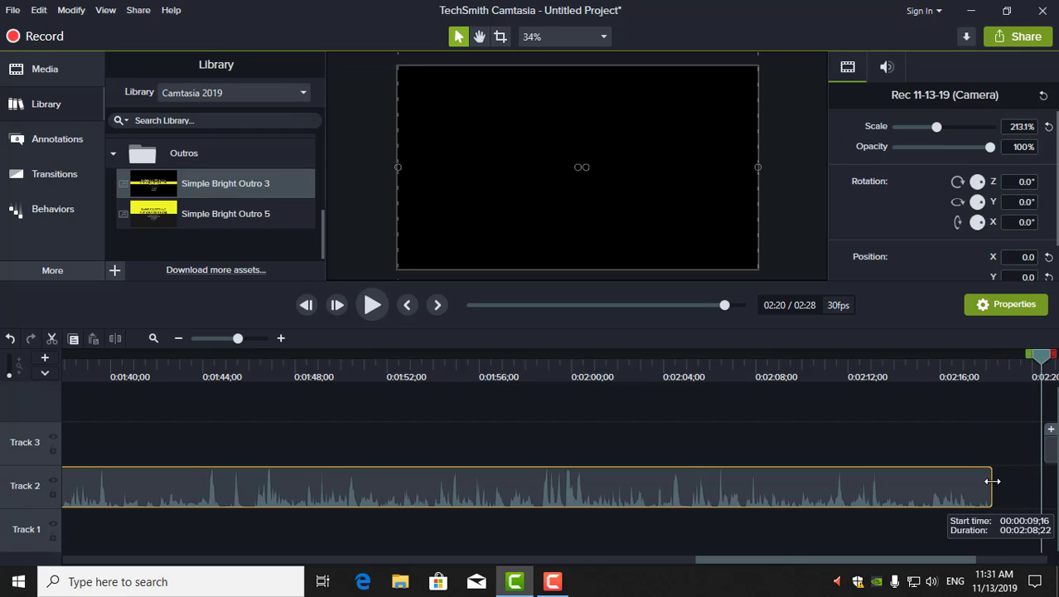
{"action": "left_click_drag", "start_coordinate": [1040, 357], "coordinate": [769, 355]}
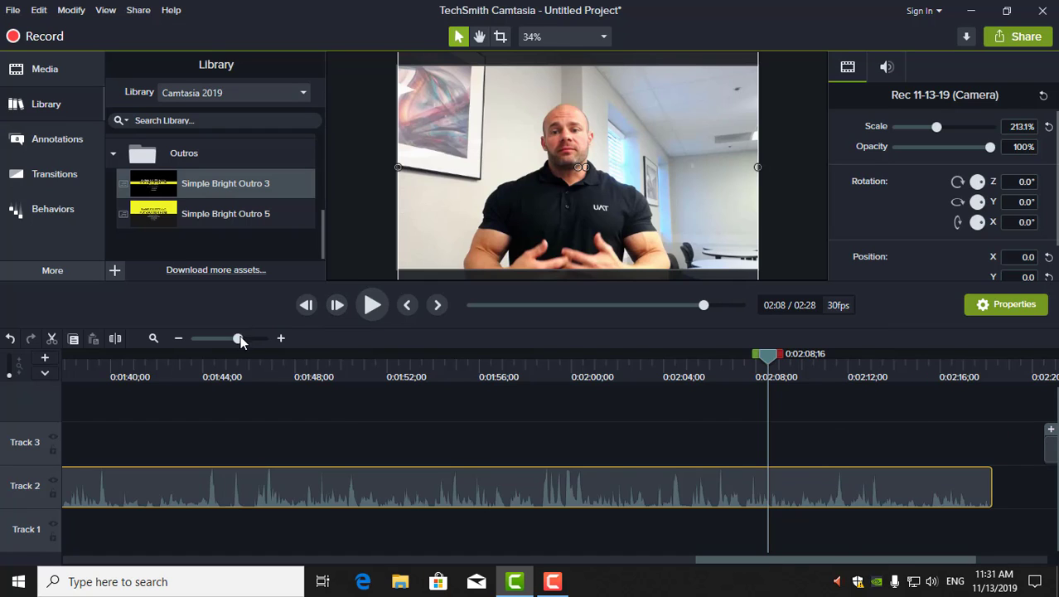
{"action": "left_click_drag", "start_coordinate": [238, 339], "coordinate": [224, 338]}
Move the outro clip to start right after the camera recording
{"action": "left_click", "coordinate": [643, 443]}
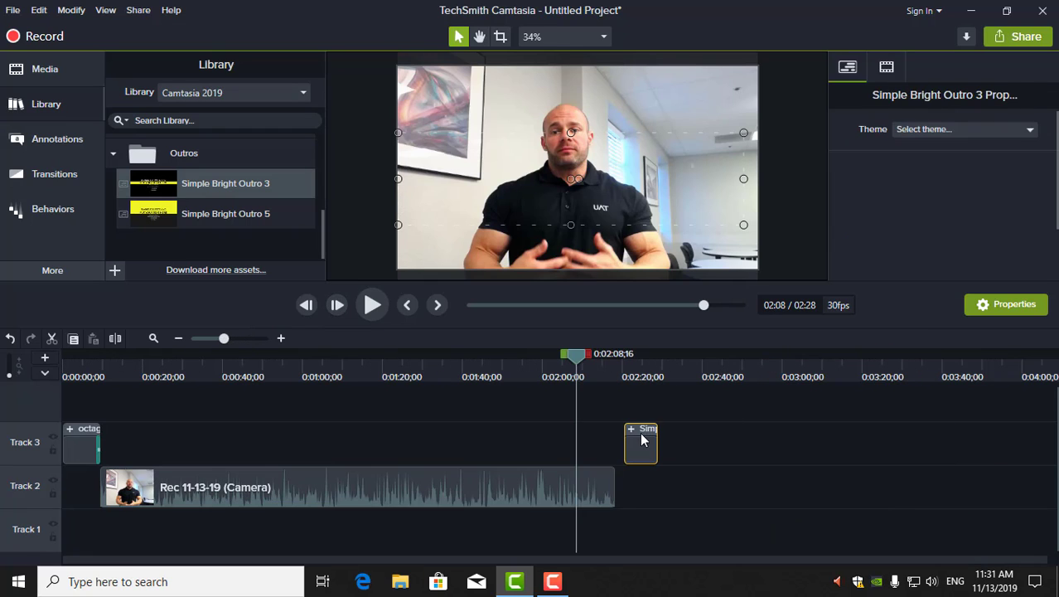
{"action": "left_click_drag", "start_coordinate": [638, 432], "coordinate": [628, 433]}
{"action": "left_click_drag", "start_coordinate": [578, 363], "coordinate": [625, 365]}
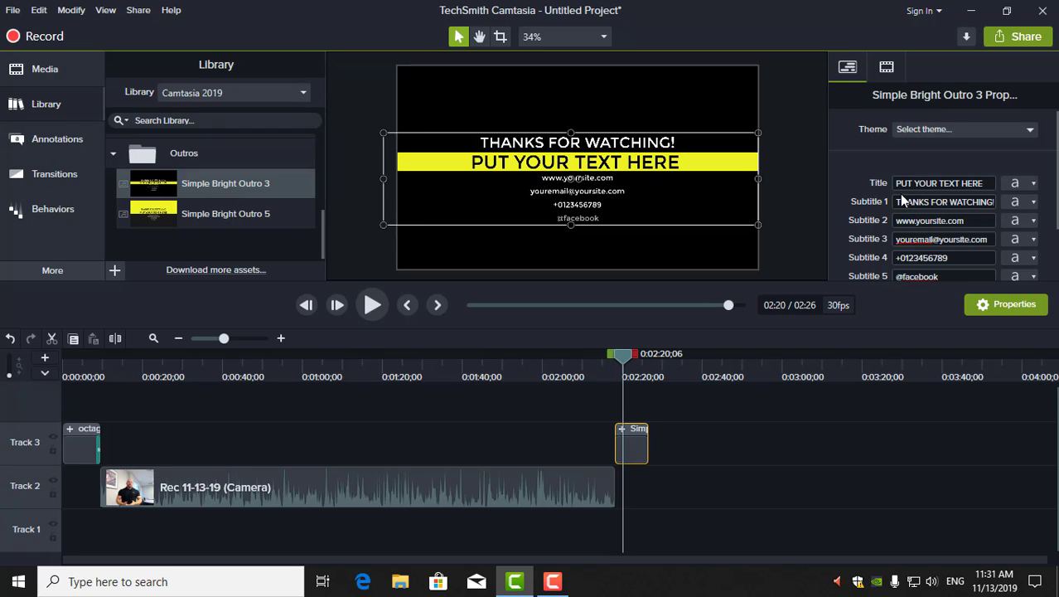
Set the outro title to the presenter's name, edit the second subtitle, and clear the third and fourth subtitles
{"action": "triple_click", "coordinate": [970, 186]}
{"action": "key", "text": "BackSpace"}
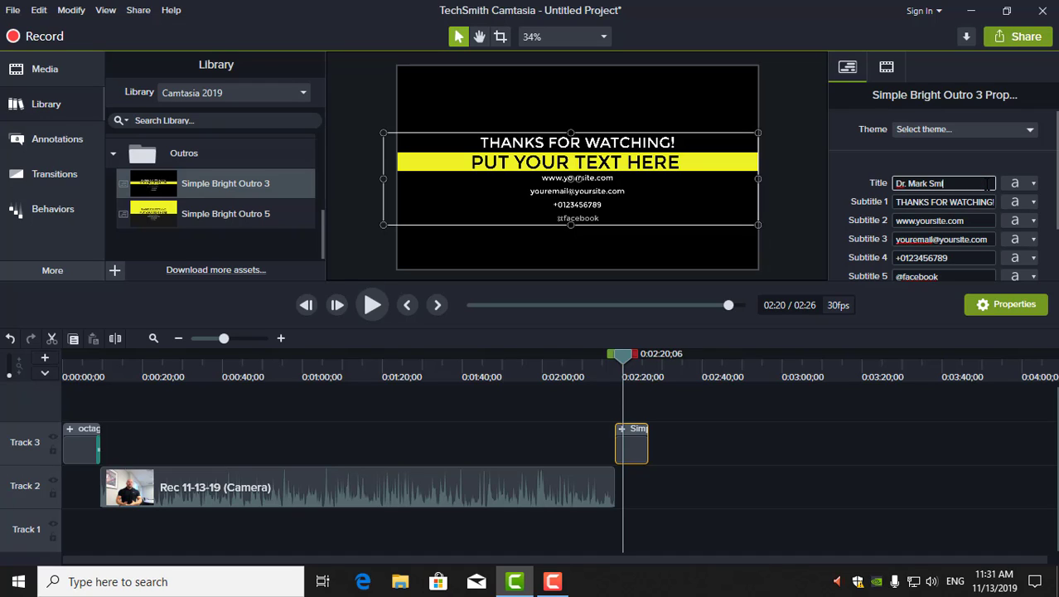
{"action": "type", "text": "Dr. Mark Smith"}
{"action": "left_click", "coordinate": [975, 219]}
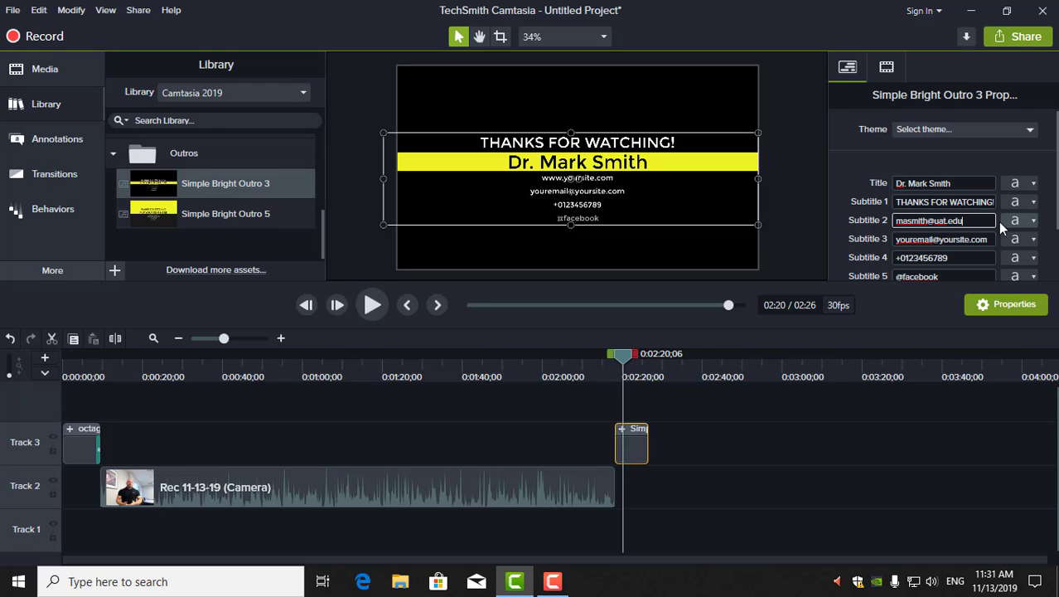
{"action": "left_click", "coordinate": [986, 240]}
{"action": "key", "text": "Delete"}
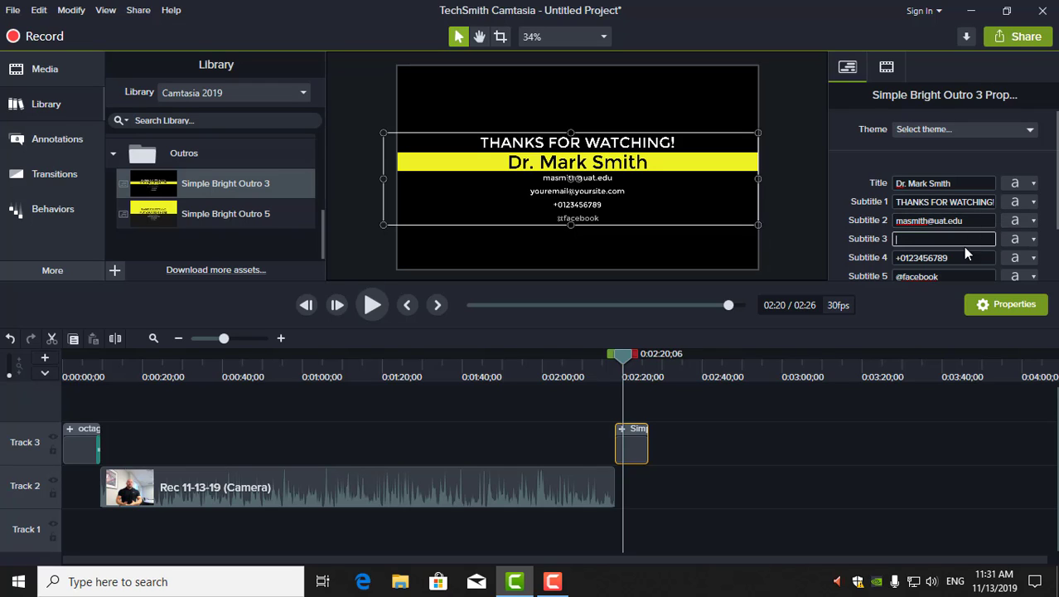
{"action": "left_click", "coordinate": [962, 254]}
{"action": "key", "text": "Delete"}
{"action": "key", "text": "Delete"}
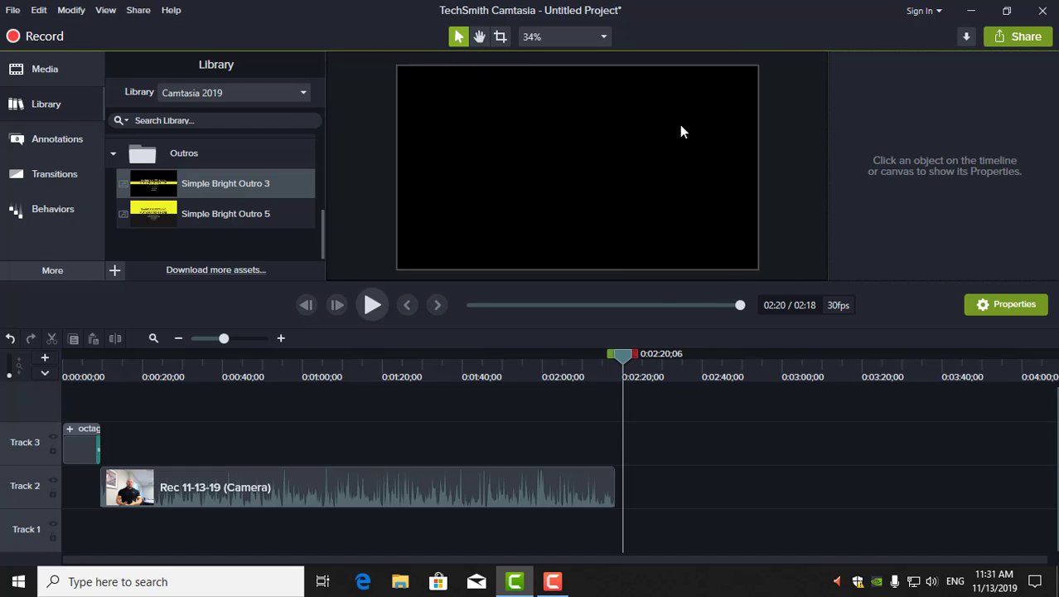
Add Simple Bright Outro 3 after the camera video and enter the presenter's name and e-mail
{"action": "left_click_drag", "start_coordinate": [186, 179], "coordinate": [618, 457]}
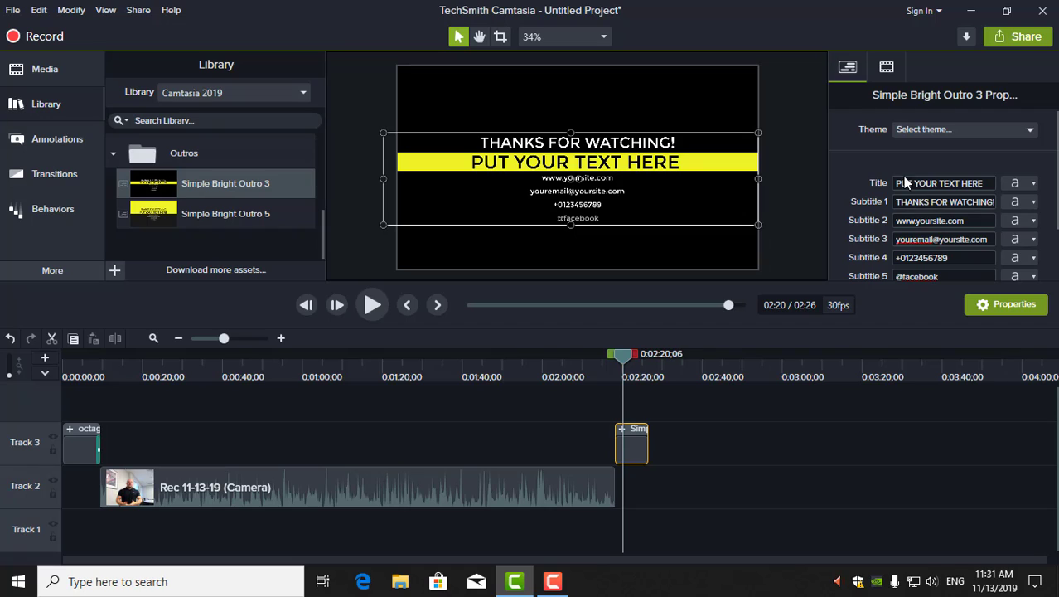
{"action": "left_click", "coordinate": [986, 183]}
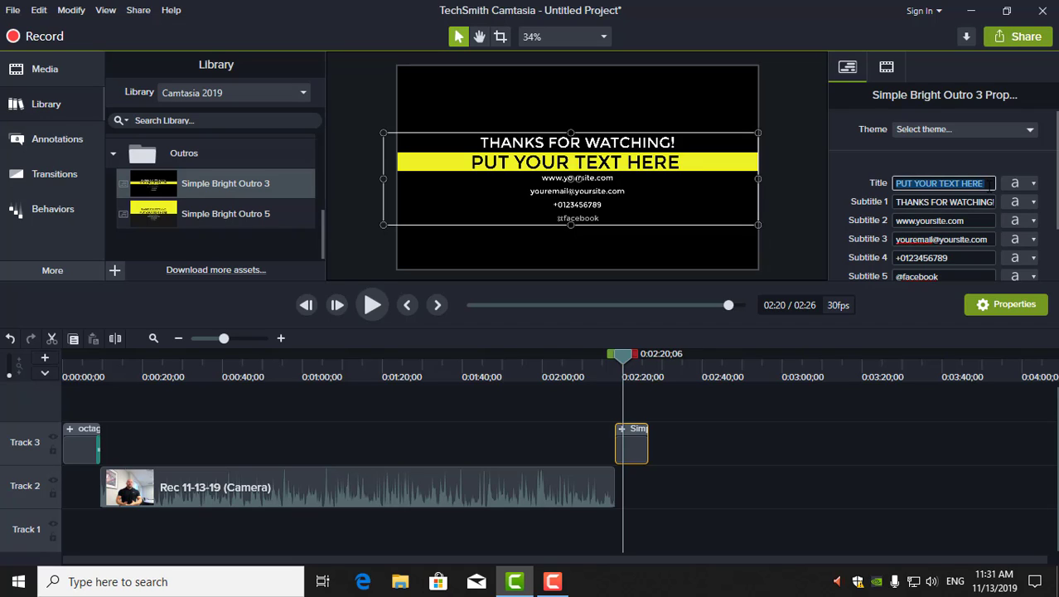
{"action": "type", "text": "Dr. Mark Smith"}
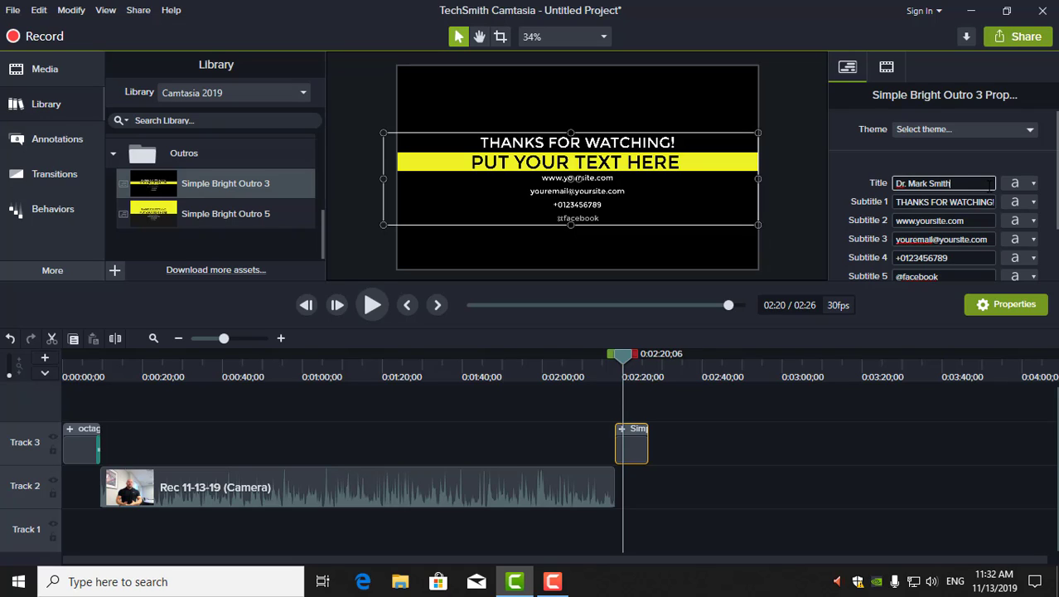
{"action": "left_click", "coordinate": [974, 219]}
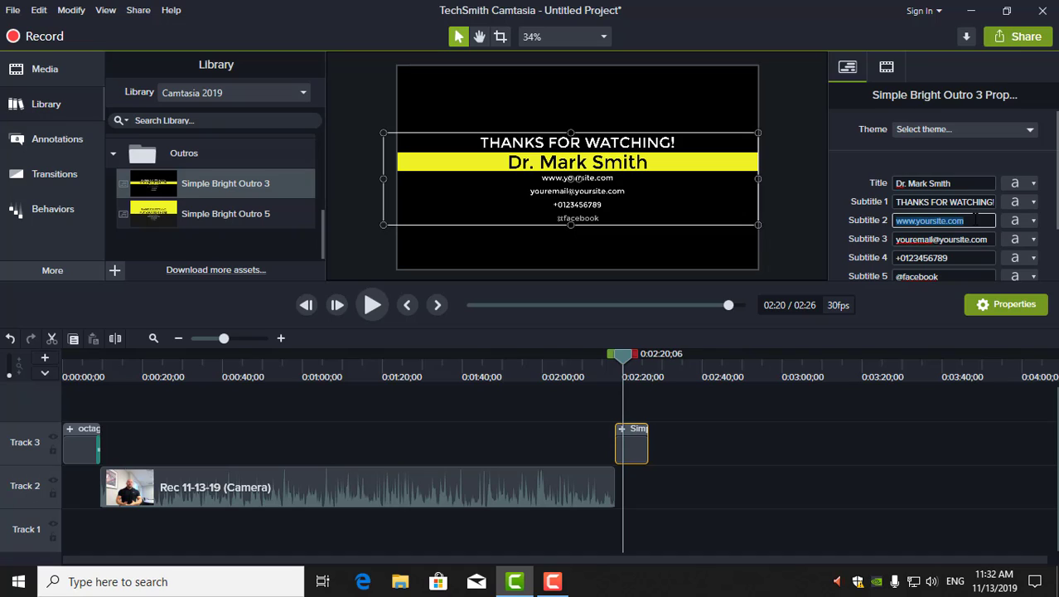
{"action": "left_click", "coordinate": [965, 239]}
{"action": "key", "text": "BackSpace"}
{"action": "left_click", "coordinate": [949, 258]}
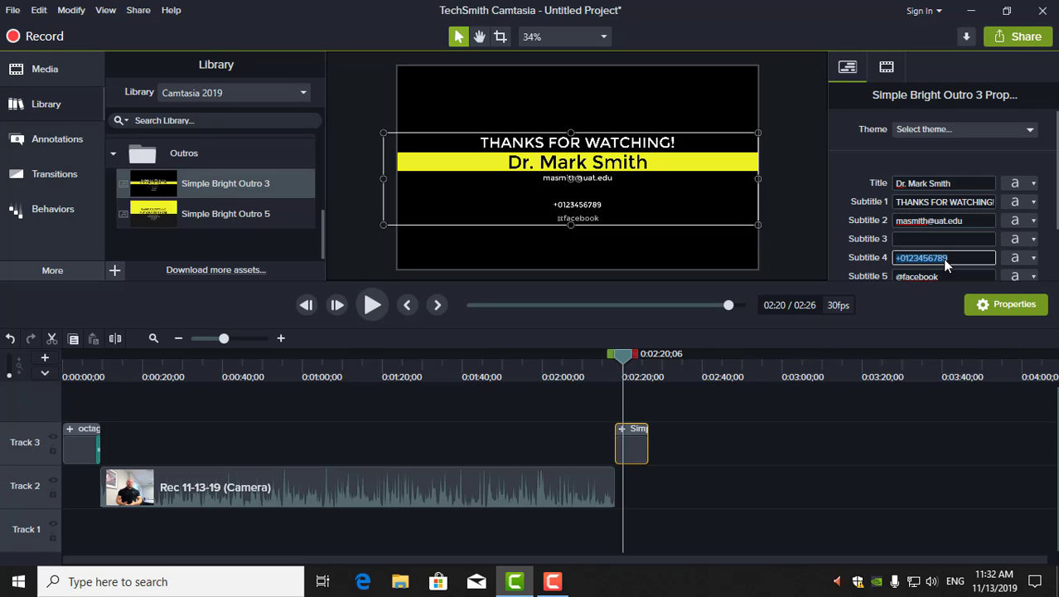
{"action": "key", "text": "BackSpace"}
{"action": "left_click", "coordinate": [929, 276]}
{"action": "key", "text": "BackSpace"}
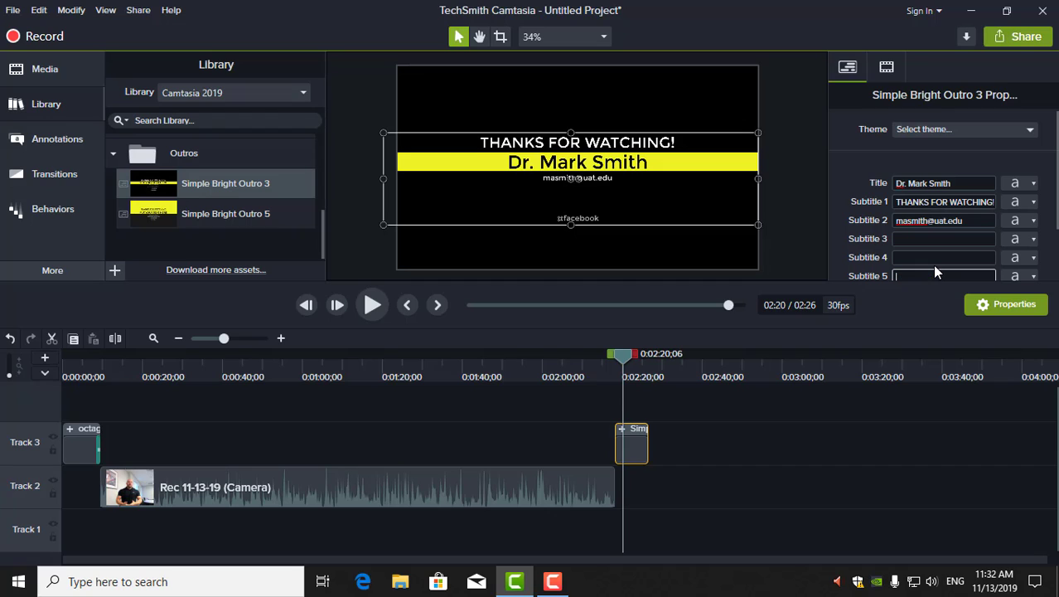
{"action": "left_click", "coordinate": [802, 426]}
{"action": "mouse_move", "coordinate": [629, 358]}
{"action": "left_mouse_down"}
{"action": "mouse_move", "coordinate": [602, 354]}
{"action": "mouse_move", "coordinate": [619, 357]}
{"action": "left_mouse_up"}
Play into the outro and lengthen its clip so the project runs 02:27
{"action": "left_click", "coordinate": [365, 306]}
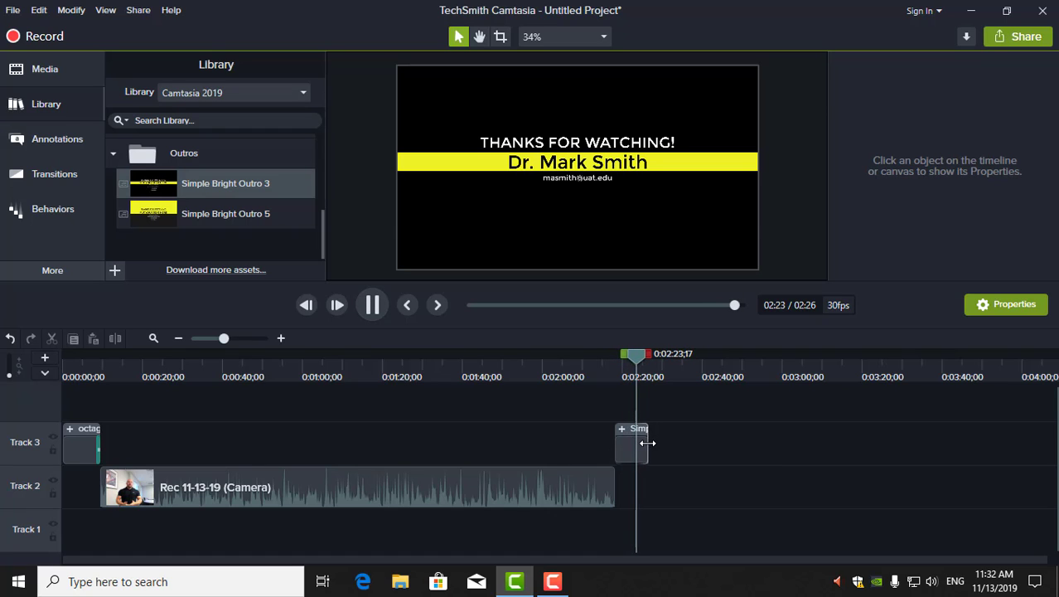
{"action": "mouse_move", "coordinate": [647, 443]}
{"action": "left_mouse_down"}
{"action": "mouse_move", "coordinate": [638, 442]}
{"action": "mouse_move", "coordinate": [650, 442]}
{"action": "left_mouse_up"}
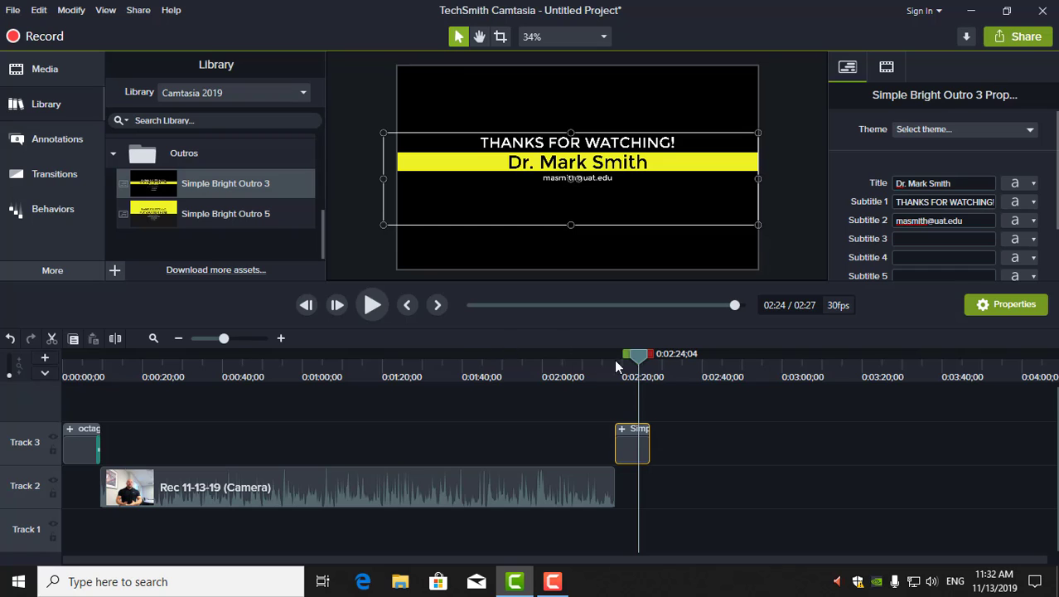
{"action": "left_click_drag", "start_coordinate": [639, 355], "coordinate": [93, 348]}
Drag the Assist lower third from Library's Lower Thirds folder onto the timeline after the green intro
{"action": "left_click", "coordinate": [49, 109]}
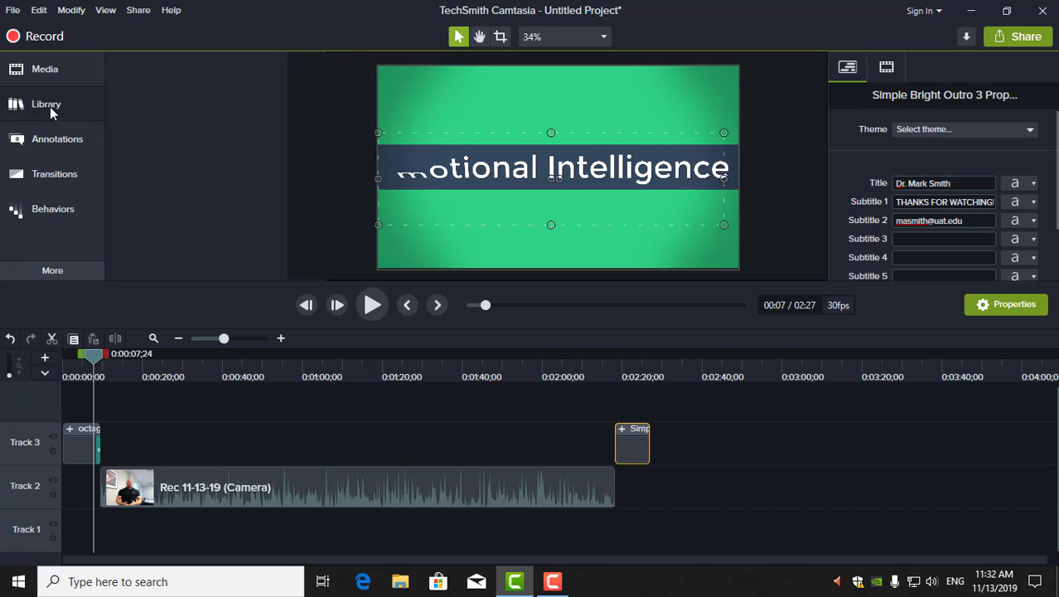
{"action": "left_click", "coordinate": [53, 109]}
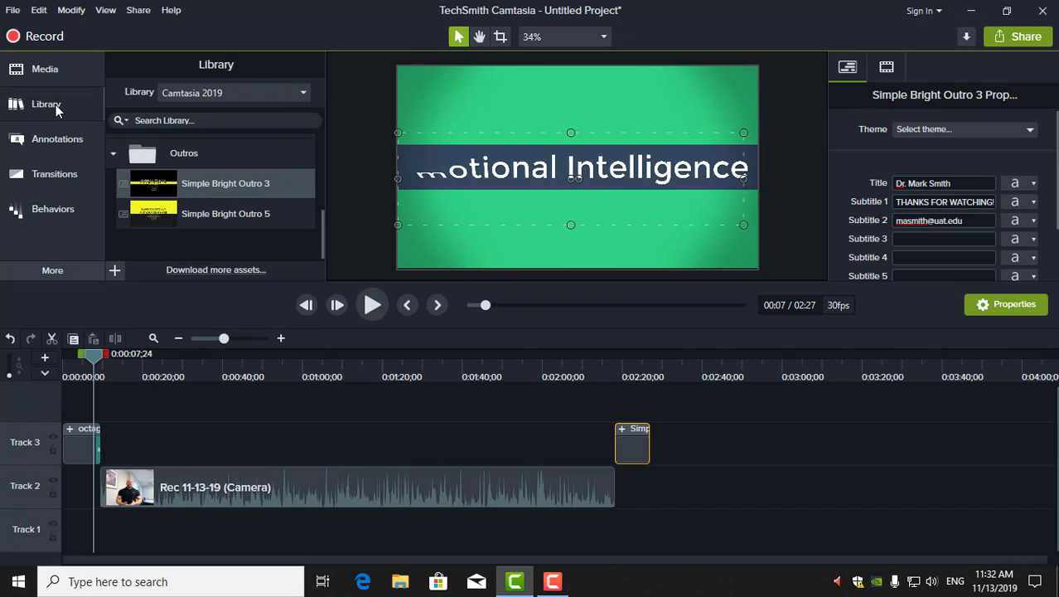
{"action": "left_click", "coordinate": [115, 152]}
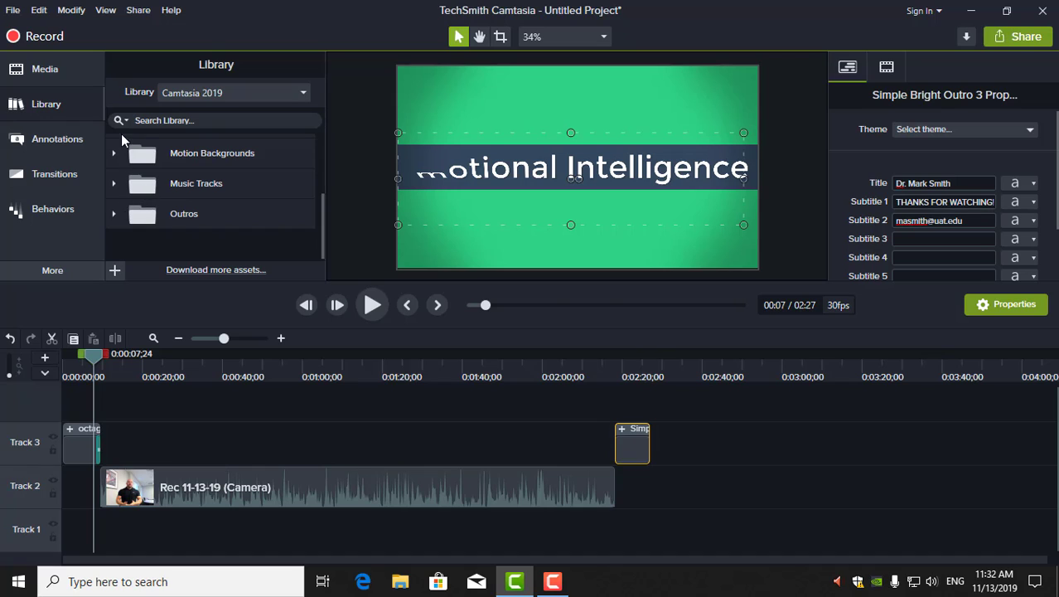
{"action": "scroll", "coordinate": [174, 200], "scroll_direction": "up", "scroll_amount": 3}
{"action": "scroll", "coordinate": [201, 194], "scroll_direction": "down", "scroll_amount": 1}
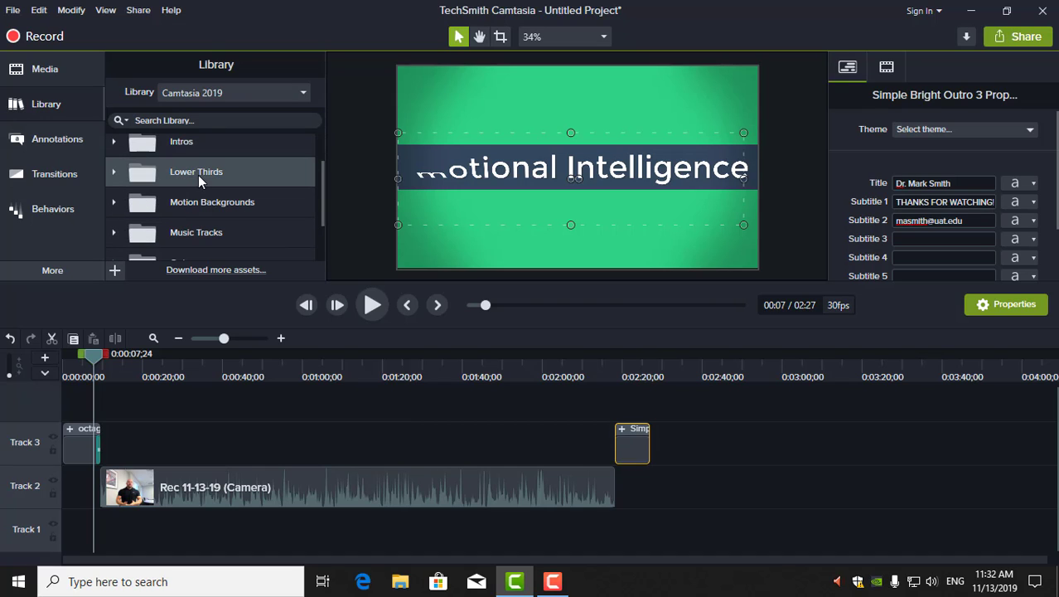
{"action": "double_click", "coordinate": [172, 172]}
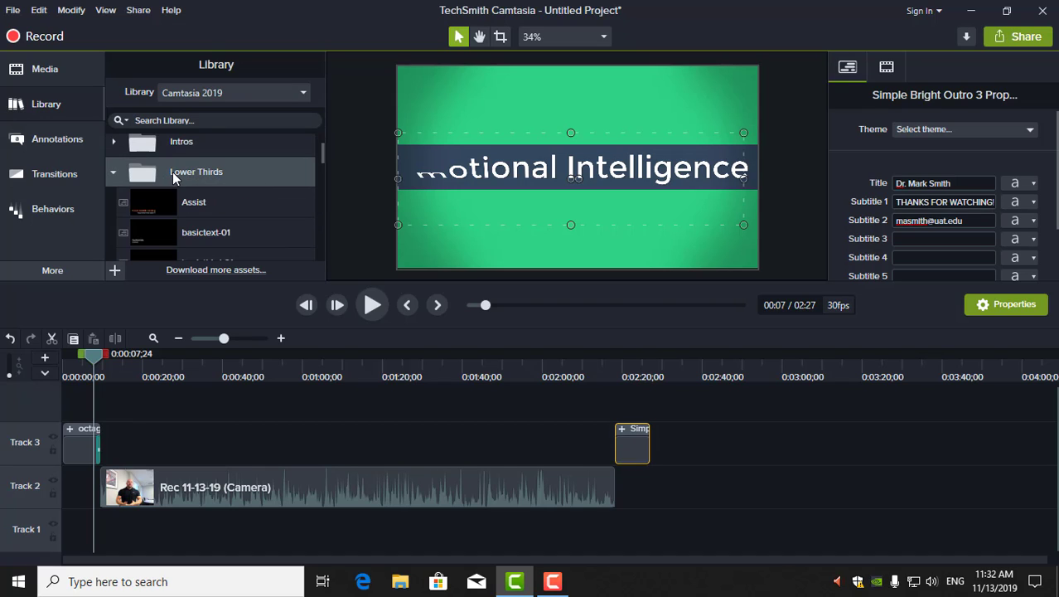
{"action": "scroll", "coordinate": [214, 217], "scroll_direction": "down", "scroll_amount": 1}
{"action": "left_click", "coordinate": [201, 174]}
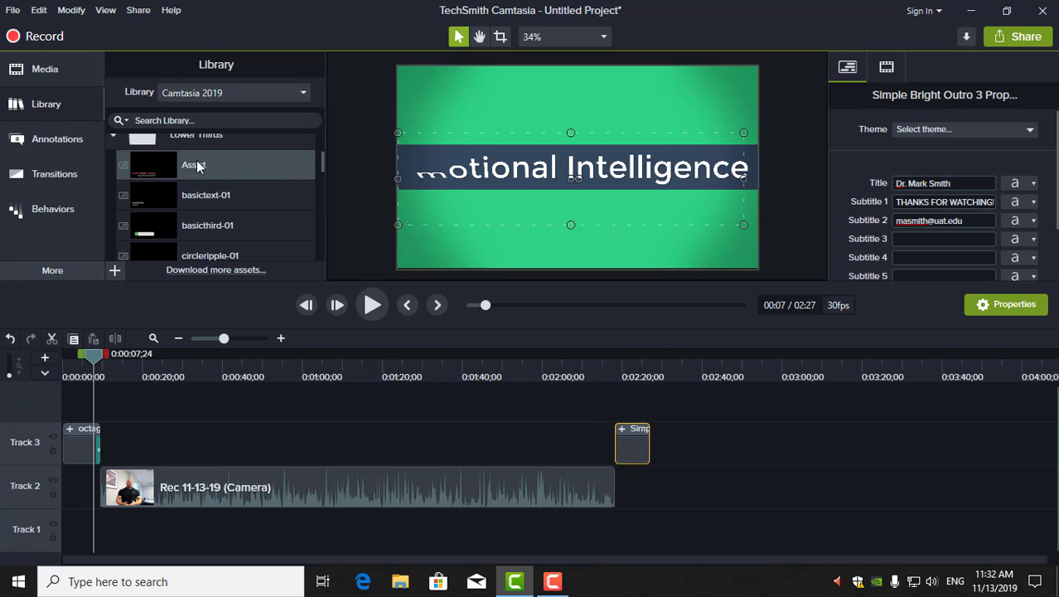
{"action": "left_click_drag", "start_coordinate": [196, 164], "coordinate": [108, 443]}
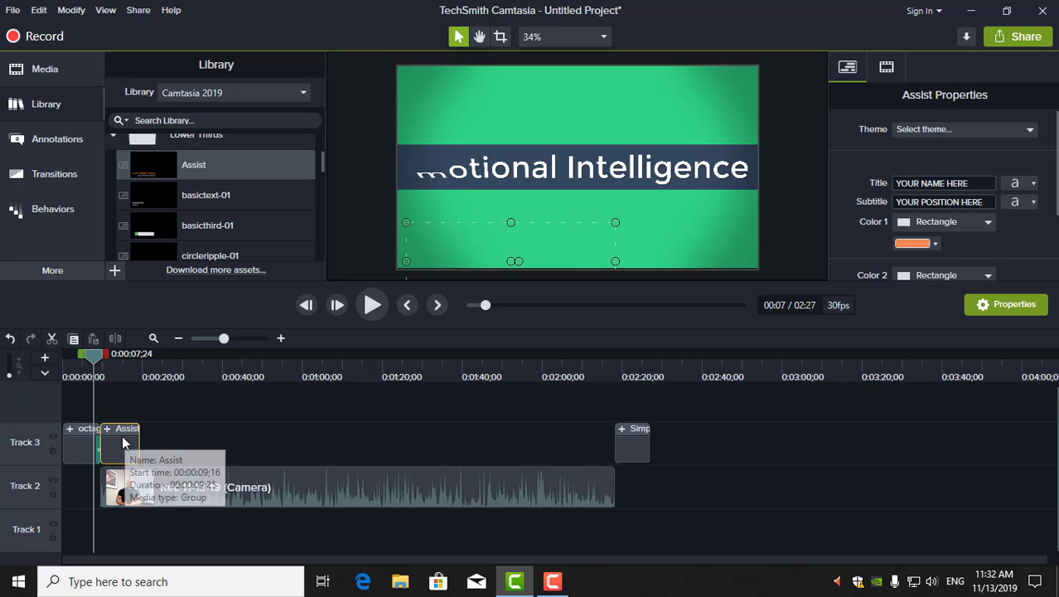
Play back the Assist placeholders, then select its YOUR NAME HERE title field
{"action": "left_click", "coordinate": [375, 305]}
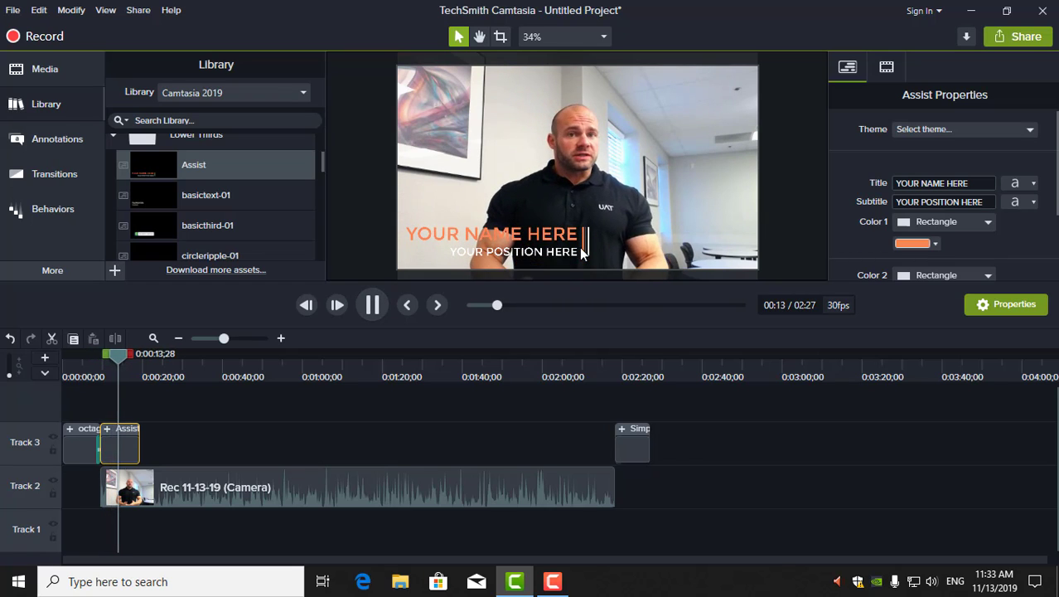
{"action": "left_click", "coordinate": [372, 306]}
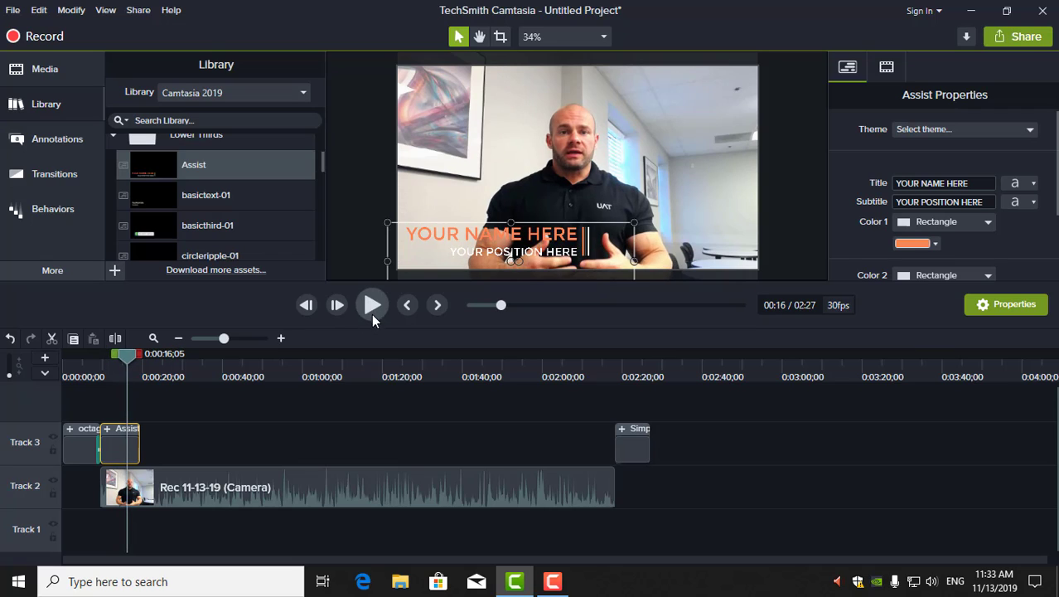
{"action": "left_click", "coordinate": [979, 182]}
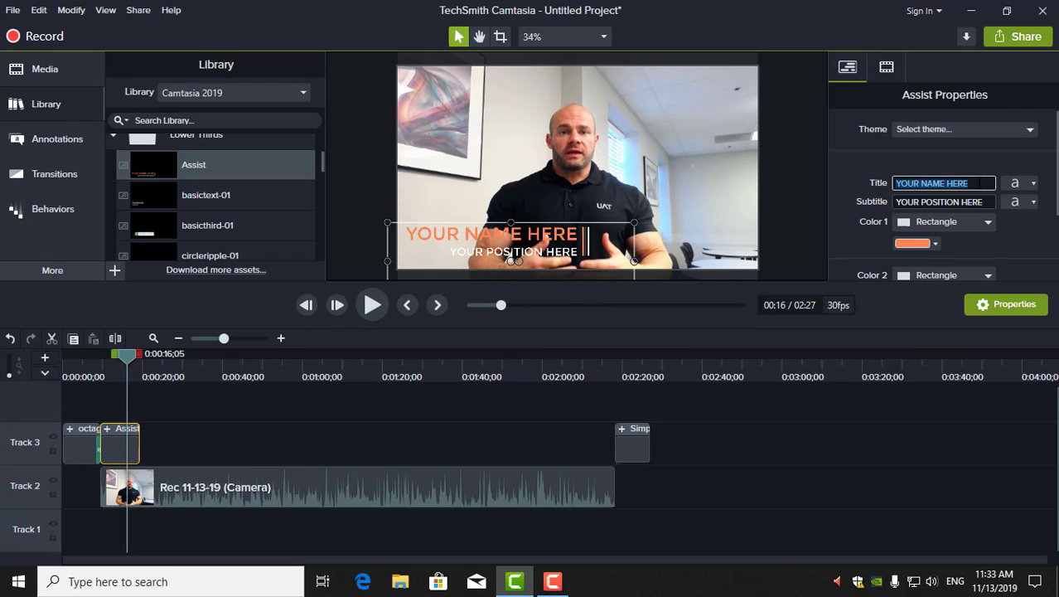
Enter the presenter's name as the Title and Program Champion as the Subtitle
{"action": "type", "text": "Dr. Mark Smith"}
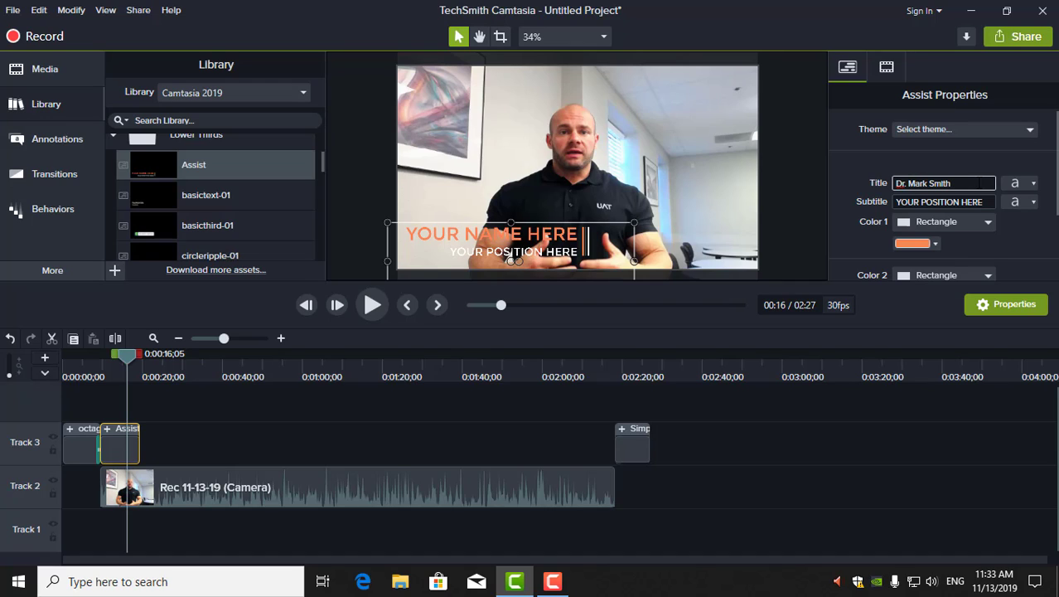
{"action": "left_click", "coordinate": [984, 201]}
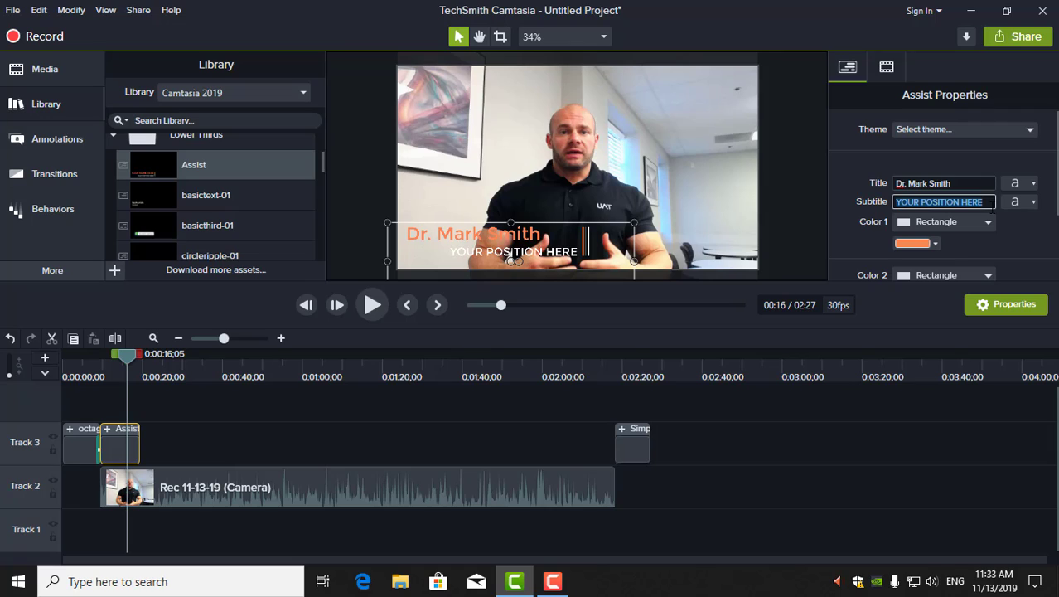
{"action": "type", "text": "Po"}
{"action": "type", "text": "ogram Cha"}
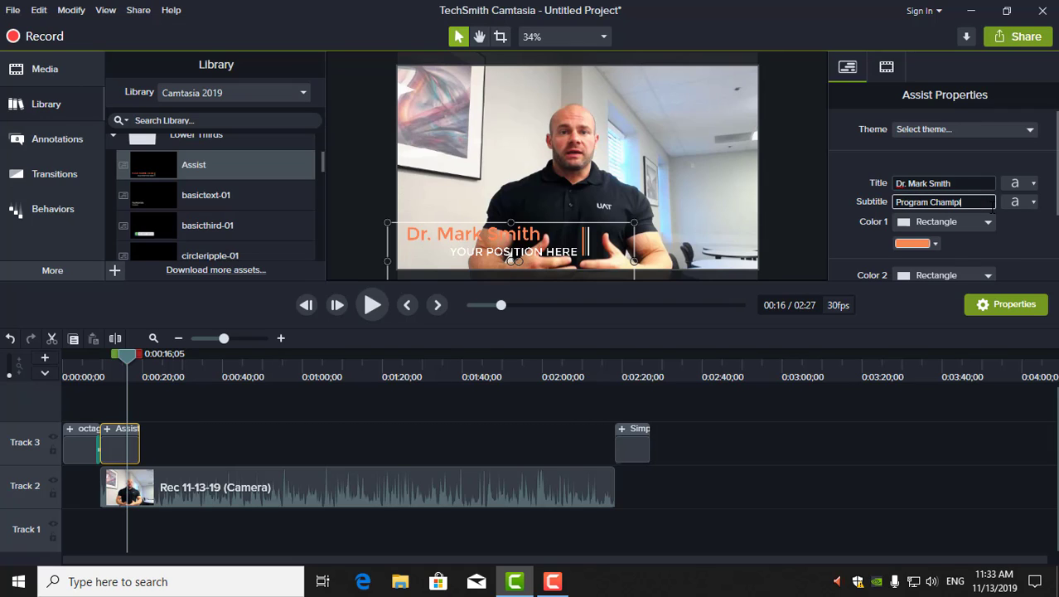
{"action": "type", "text": "mpi"}
{"action": "key", "text": "BackSpace"}
{"action": "key", "text": "BackSpace"}
{"action": "left_click", "coordinate": [1026, 246]}
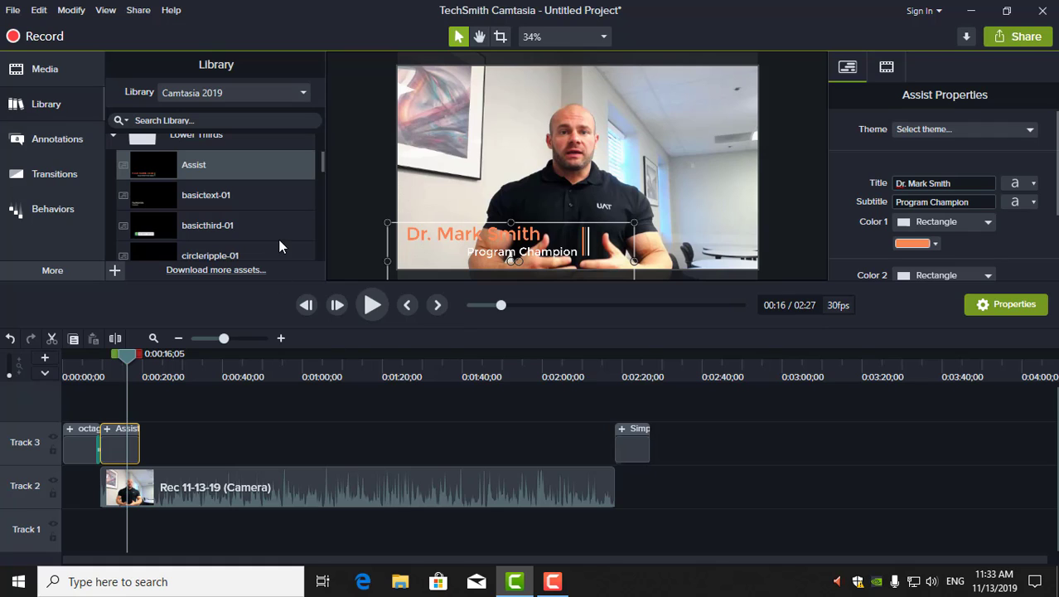
Preview the updated lower third and scrub to about 00:14 where it appears
{"action": "left_click", "coordinate": [371, 307]}
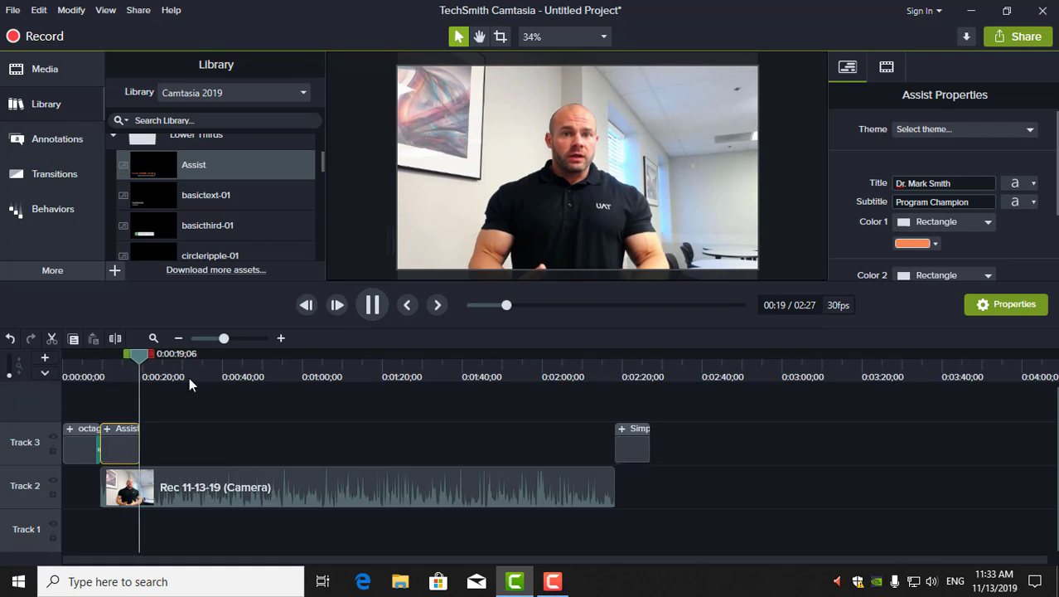
{"action": "left_click", "coordinate": [111, 358]}
{"action": "left_click_drag", "start_coordinate": [111, 358], "coordinate": [116, 358]}
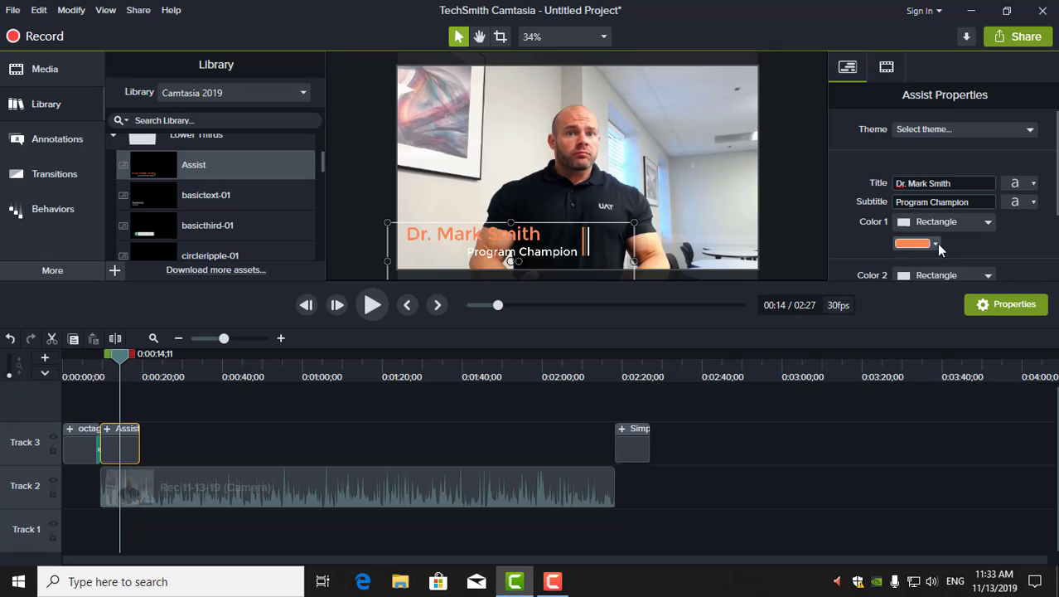
Set the lower third's first accent colour to green
{"action": "left_click", "coordinate": [988, 223]}
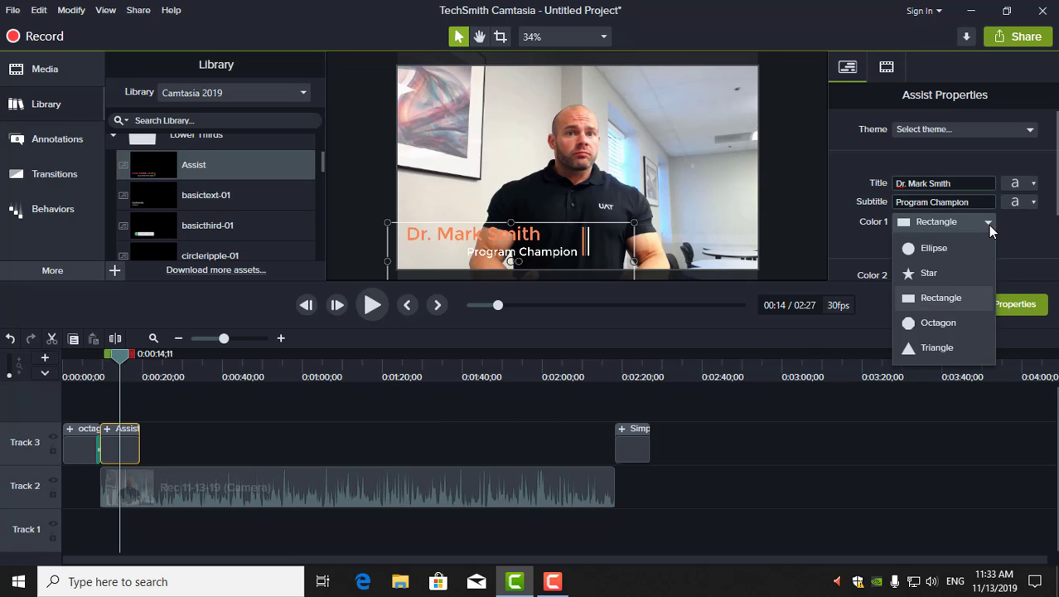
{"action": "left_click", "coordinate": [988, 225]}
{"action": "left_click", "coordinate": [938, 243]}
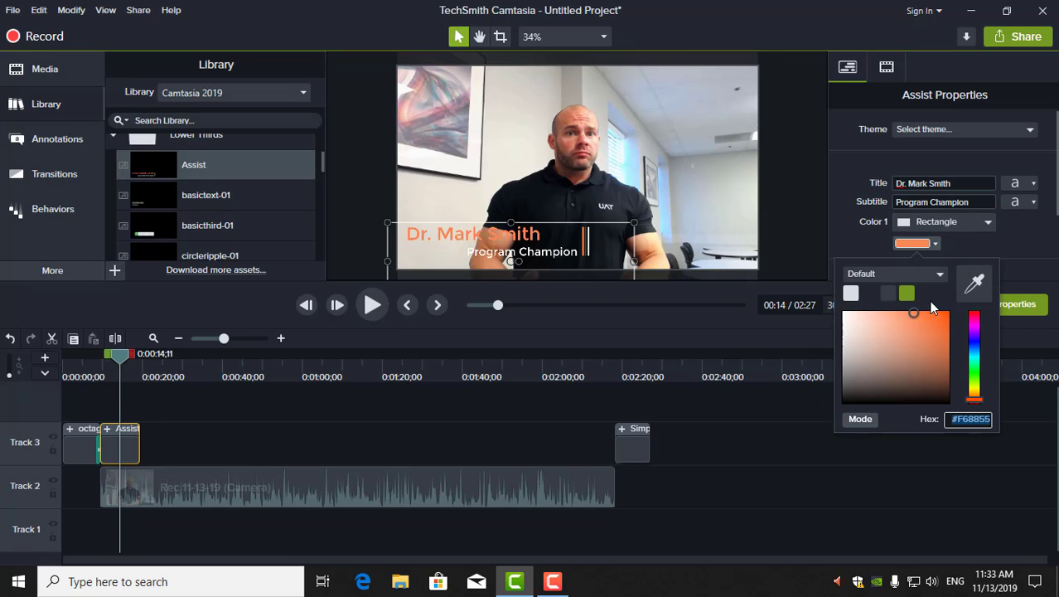
{"action": "left_click", "coordinate": [908, 295]}
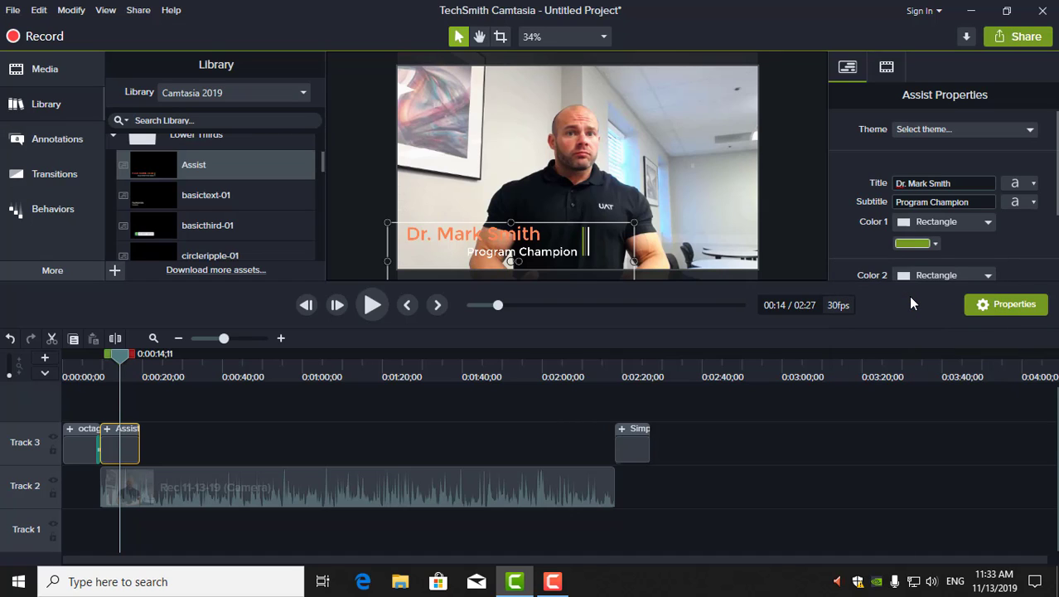
{"action": "left_click", "coordinate": [934, 243]}
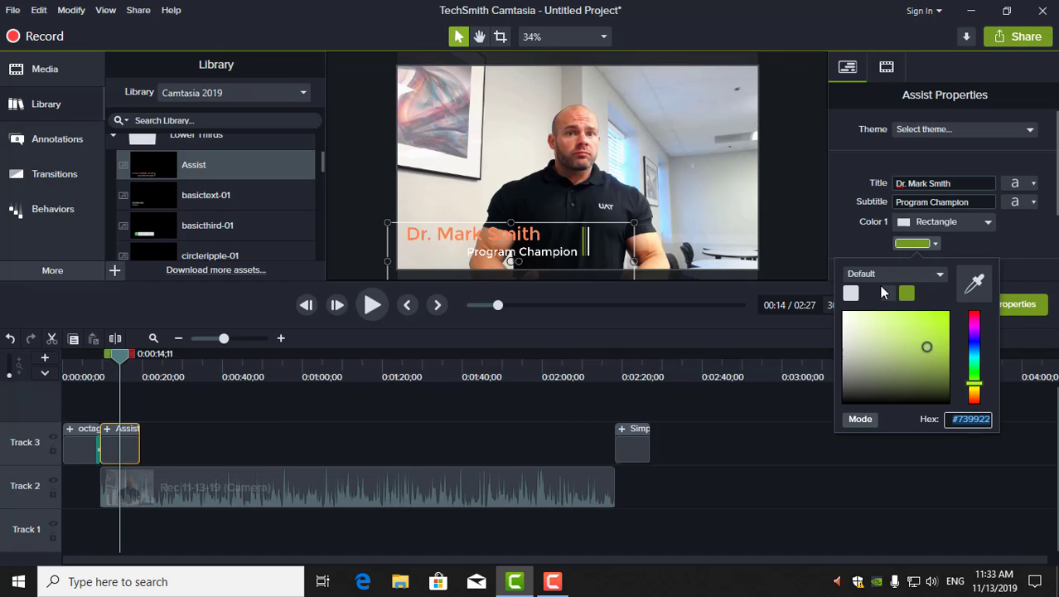
{"action": "left_click", "coordinate": [887, 275]}
{"action": "left_click", "coordinate": [891, 290]}
{"action": "left_click", "coordinate": [1026, 252]}
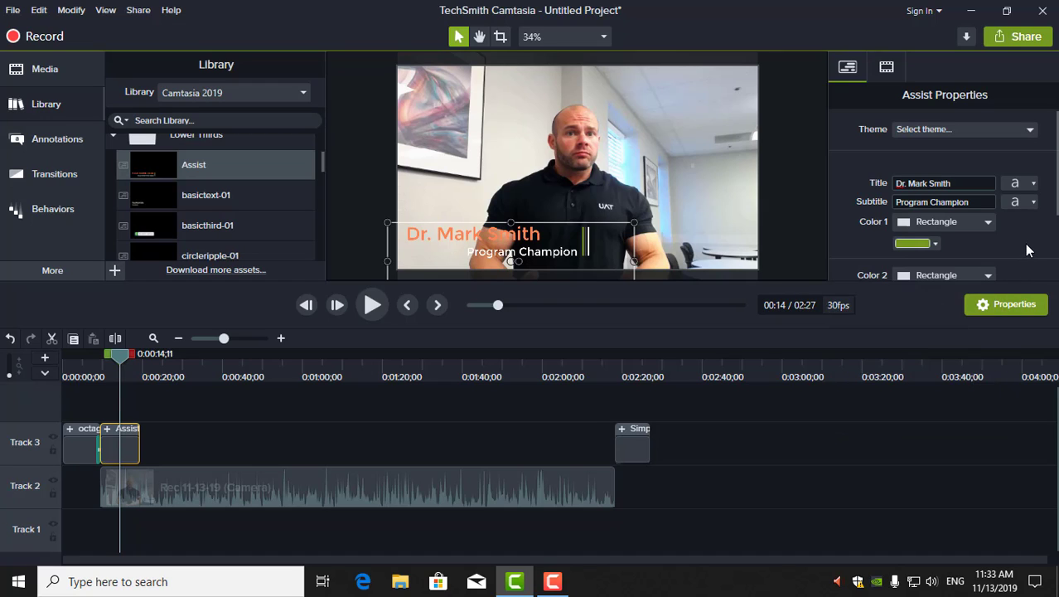
Change the Program Champion subtitle font colour to the green preset
{"action": "left_click", "coordinate": [1029, 203]}
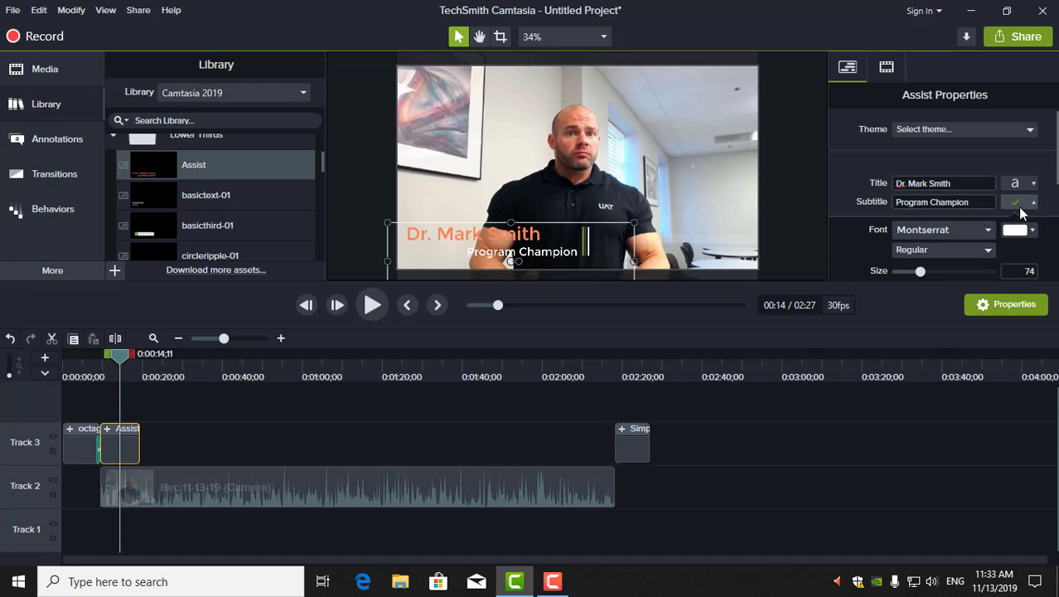
{"action": "left_click", "coordinate": [1033, 231]}
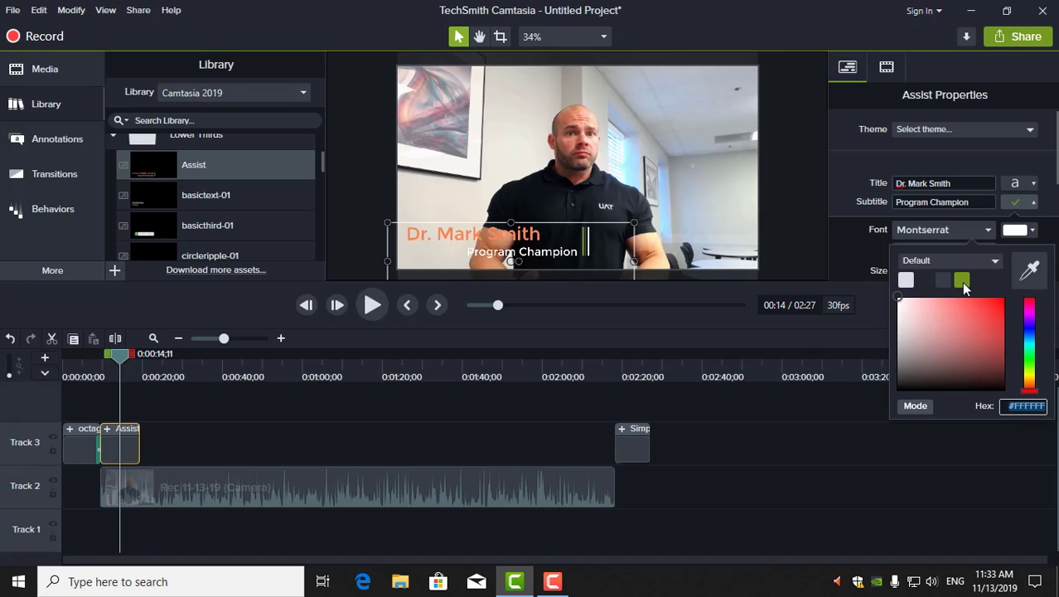
{"action": "left_click", "coordinate": [963, 281]}
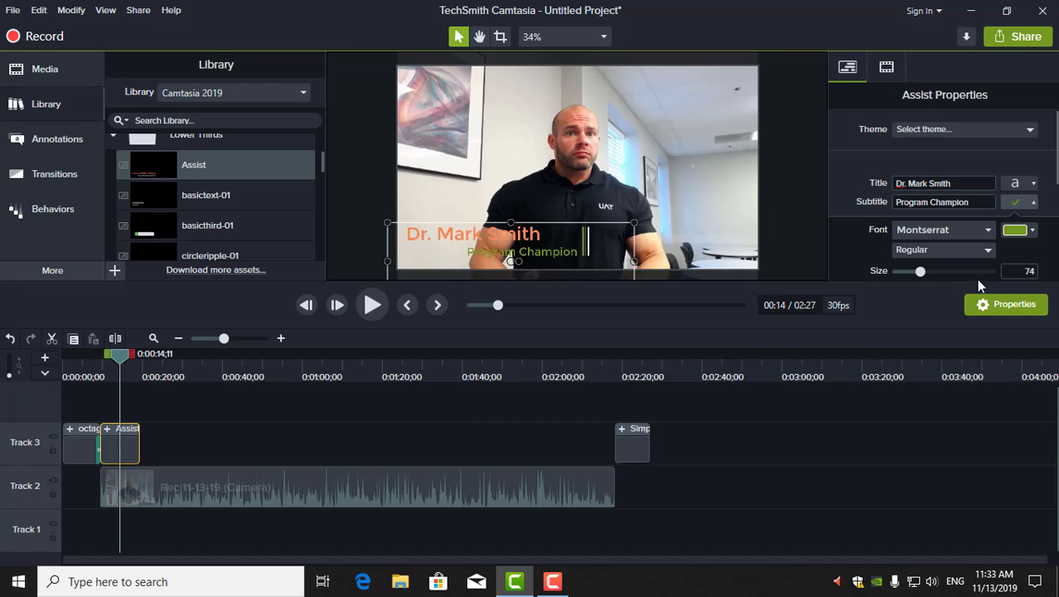
{"action": "left_click", "coordinate": [1034, 203]}
Switch the subtitle font colour to a dark preset
{"action": "left_click", "coordinate": [1034, 203]}
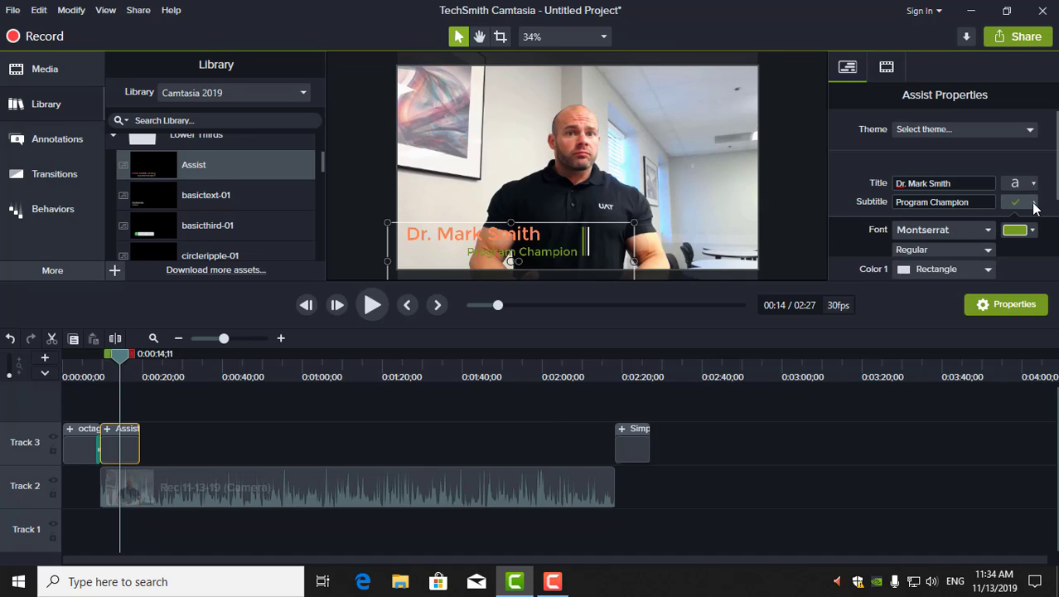
{"action": "left_click", "coordinate": [1030, 231]}
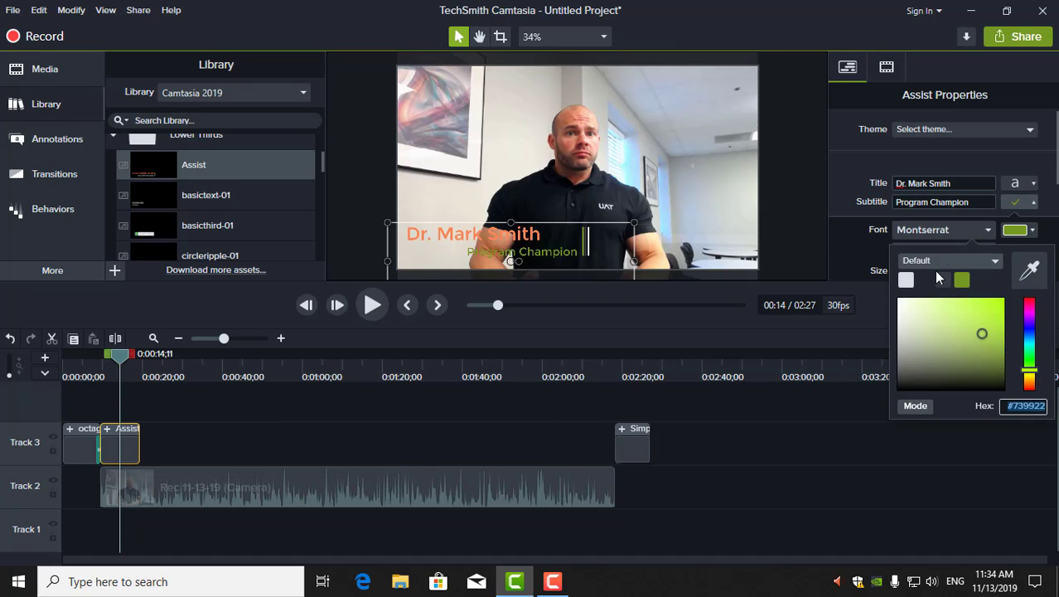
{"action": "left_click", "coordinate": [928, 276]}
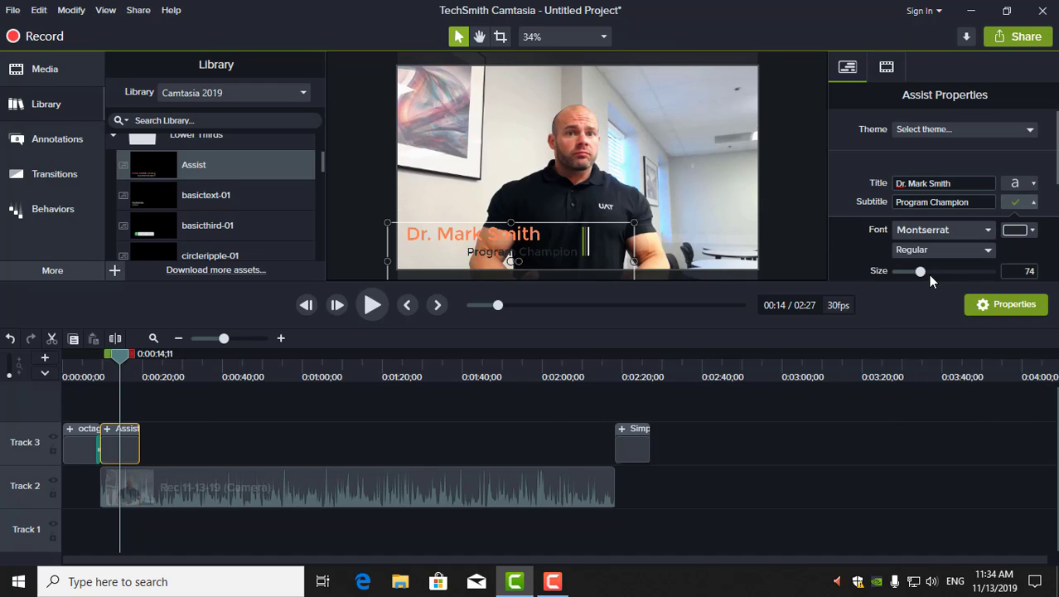
{"action": "left_click", "coordinate": [1034, 203]}
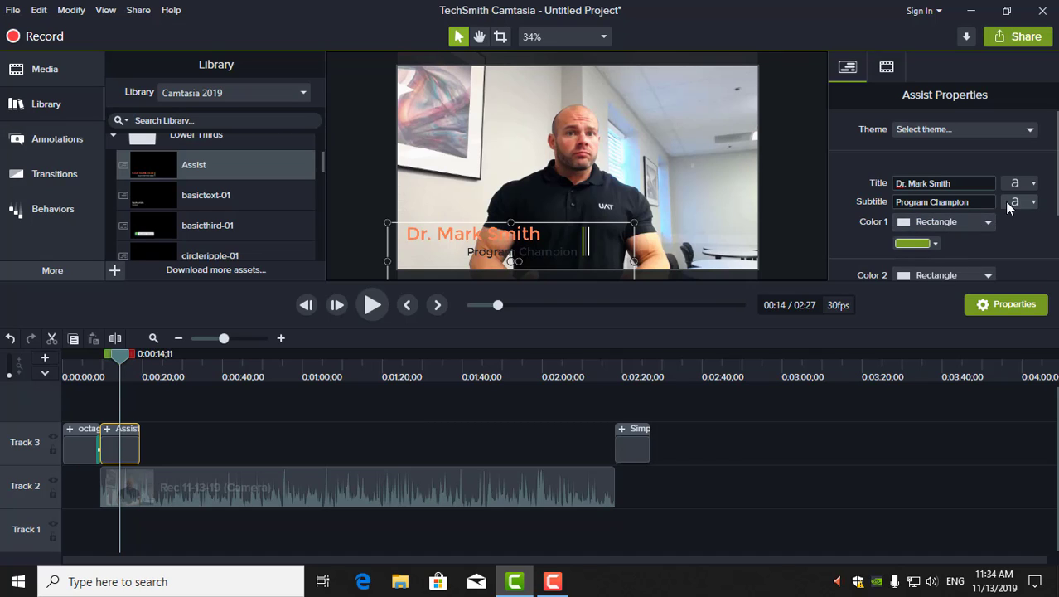
Set the subtitle colour to bright red #E12032 with the hue slider and colour field
{"action": "left_click", "coordinate": [1033, 203]}
{"action": "left_click", "coordinate": [1032, 231]}
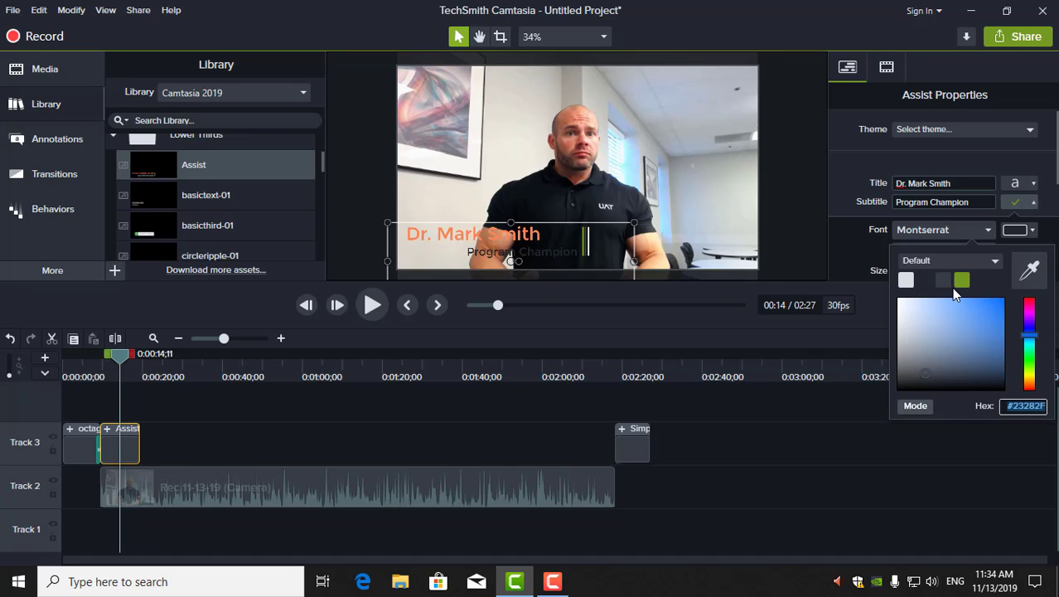
{"action": "left_click", "coordinate": [1031, 367]}
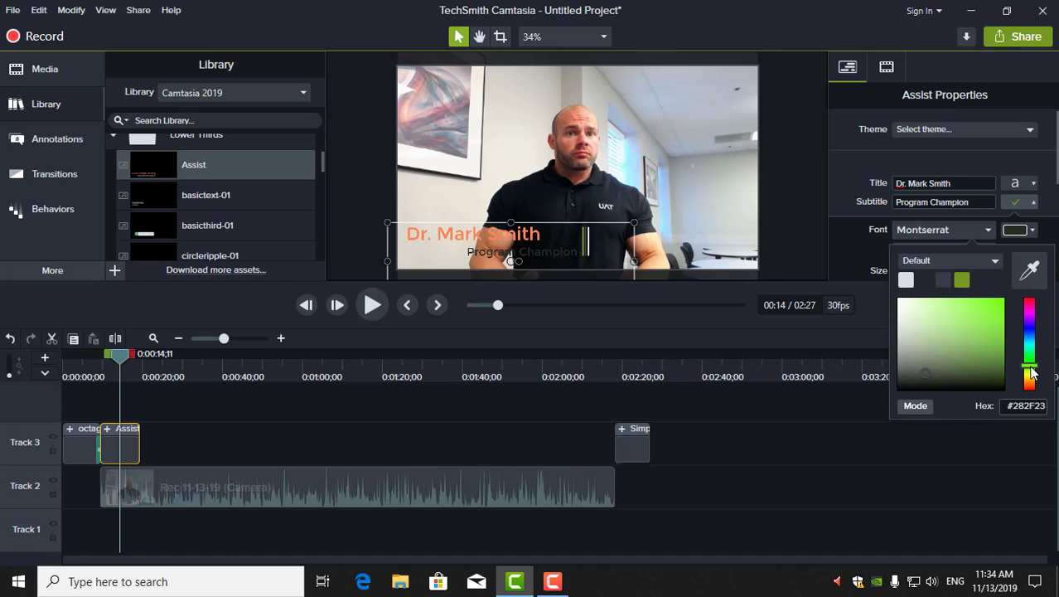
{"action": "left_click_drag", "start_coordinate": [1031, 373], "coordinate": [1032, 300]}
{"action": "left_click", "coordinate": [990, 308]}
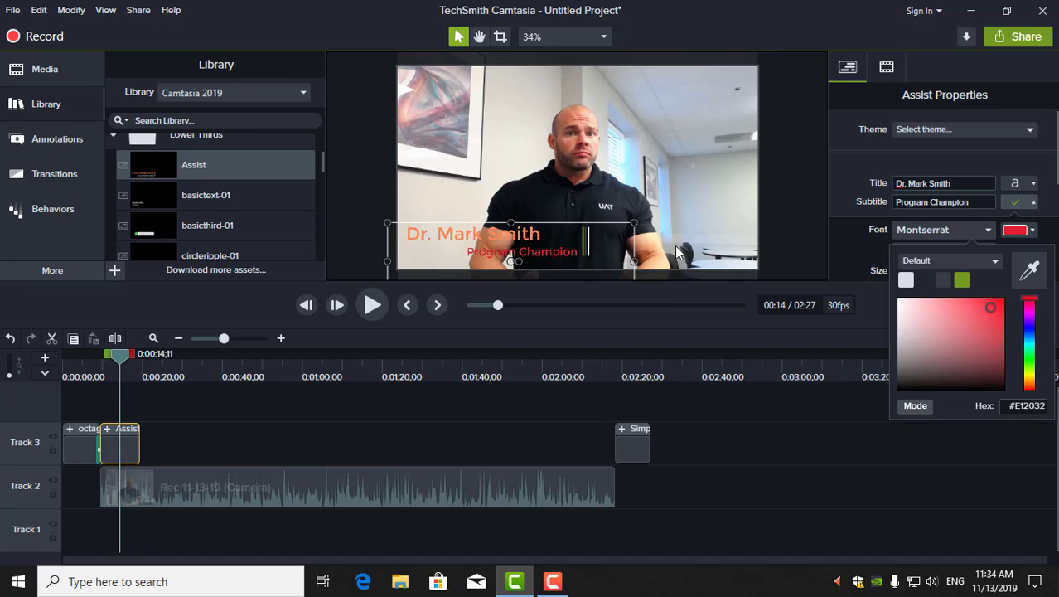
{"action": "left_click", "coordinate": [1033, 183]}
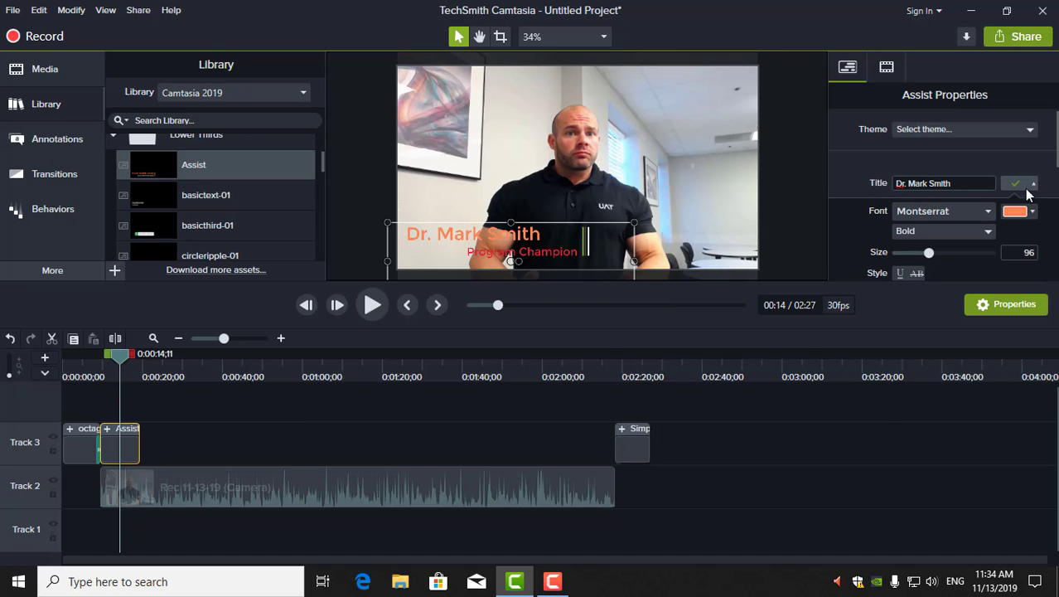
Try white, then green, as the title font colour
{"action": "left_click", "coordinate": [1033, 213]}
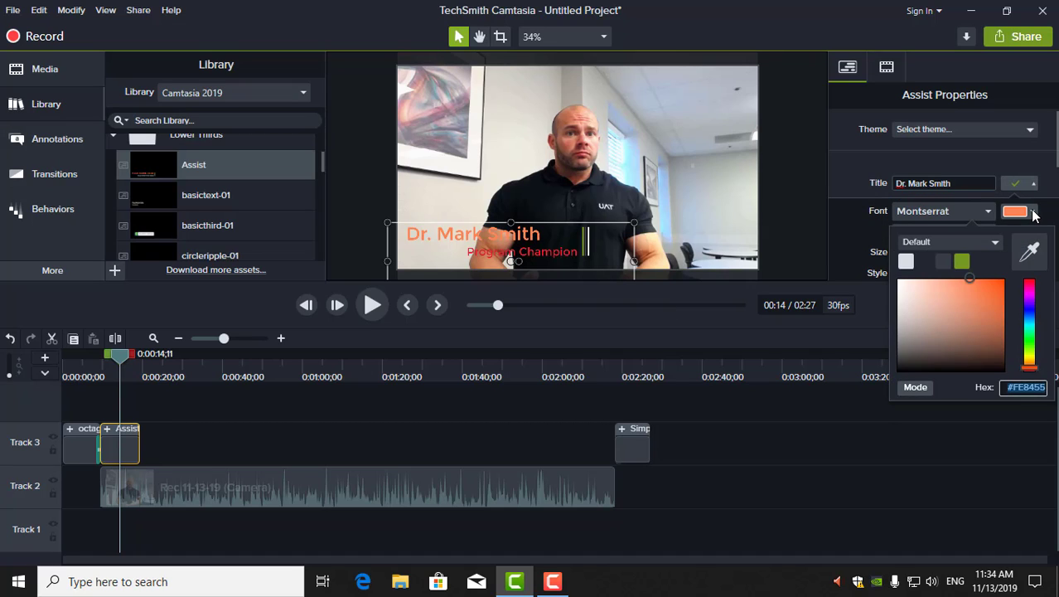
{"action": "left_click", "coordinate": [907, 262]}
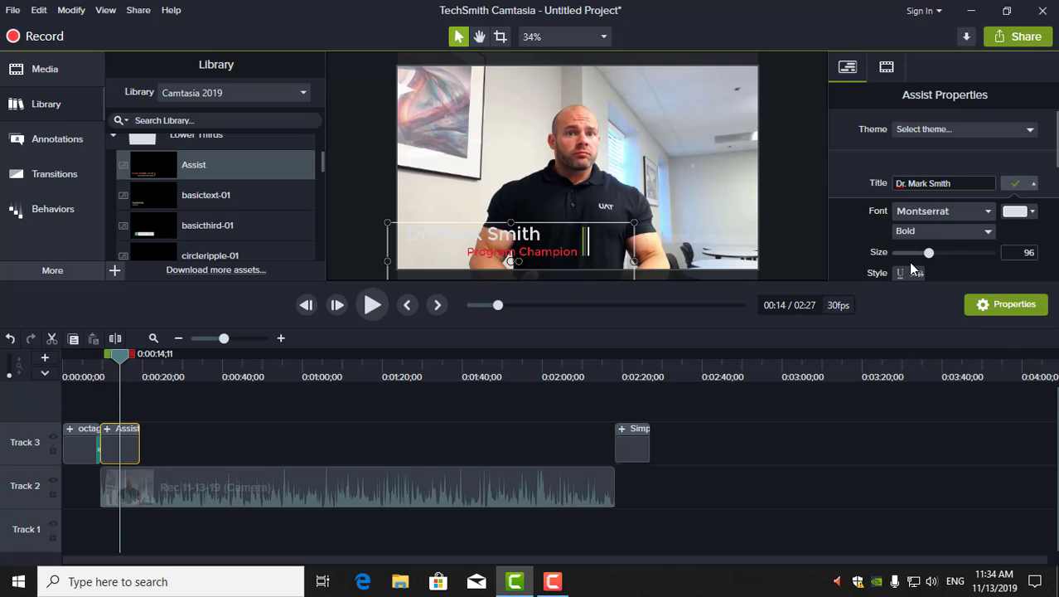
{"action": "left_click", "coordinate": [1032, 212]}
{"action": "left_click", "coordinate": [960, 262]}
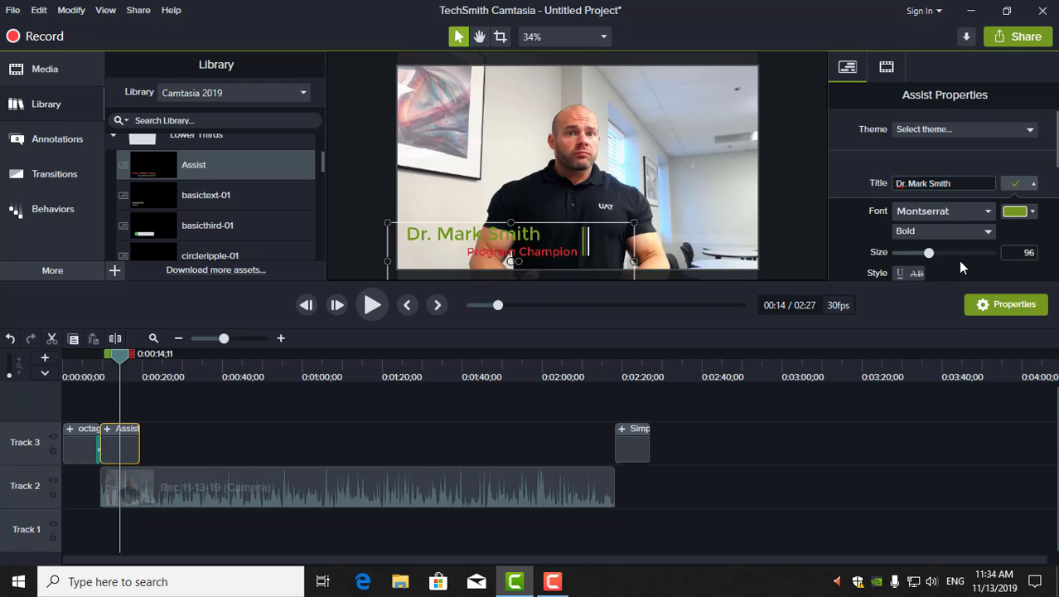
Set the title font colour to bright red #E80F32 and deselect the lower third
{"action": "left_click", "coordinate": [1035, 186]}
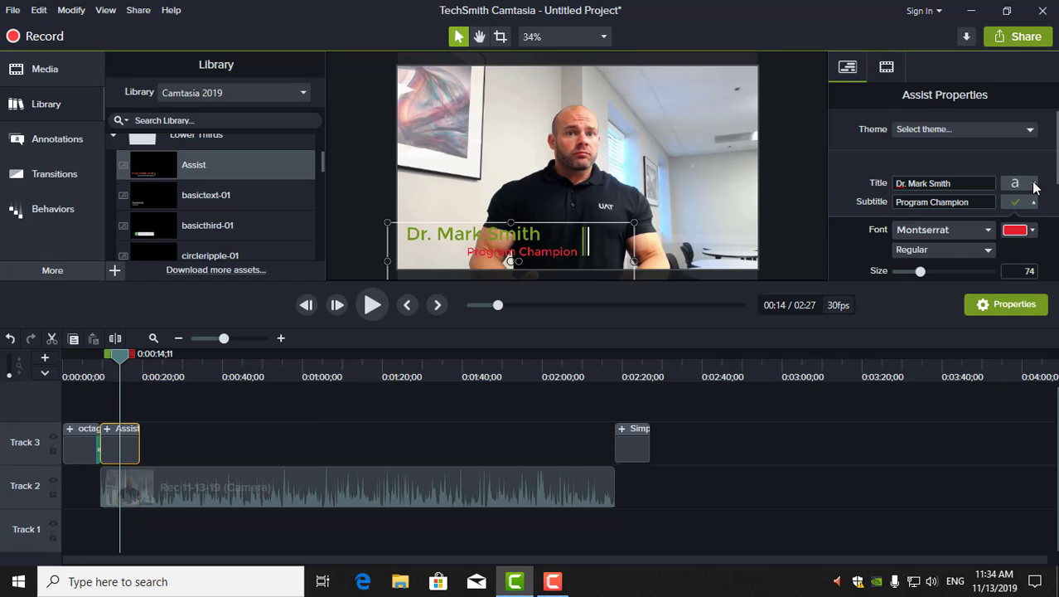
{"action": "left_click", "coordinate": [1035, 199]}
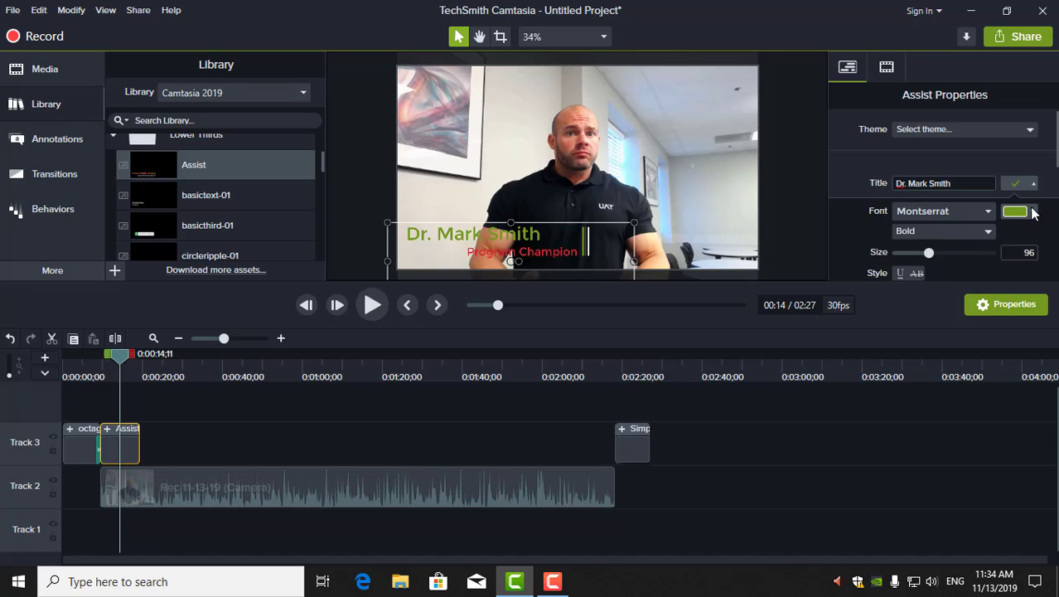
{"action": "left_click", "coordinate": [1032, 213]}
{"action": "left_click", "coordinate": [1030, 285]}
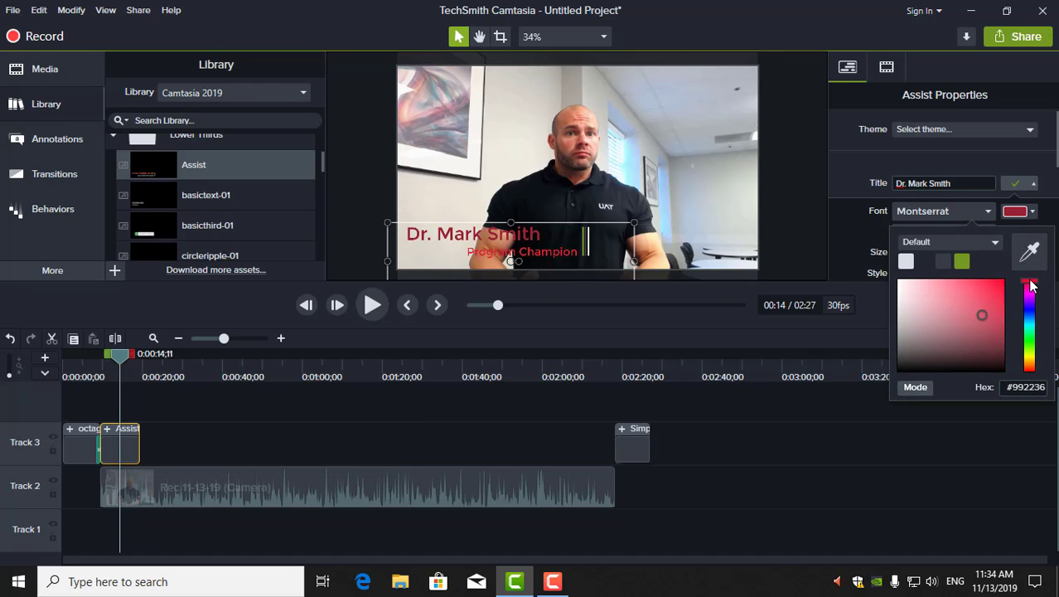
{"action": "left_click", "coordinate": [999, 283]}
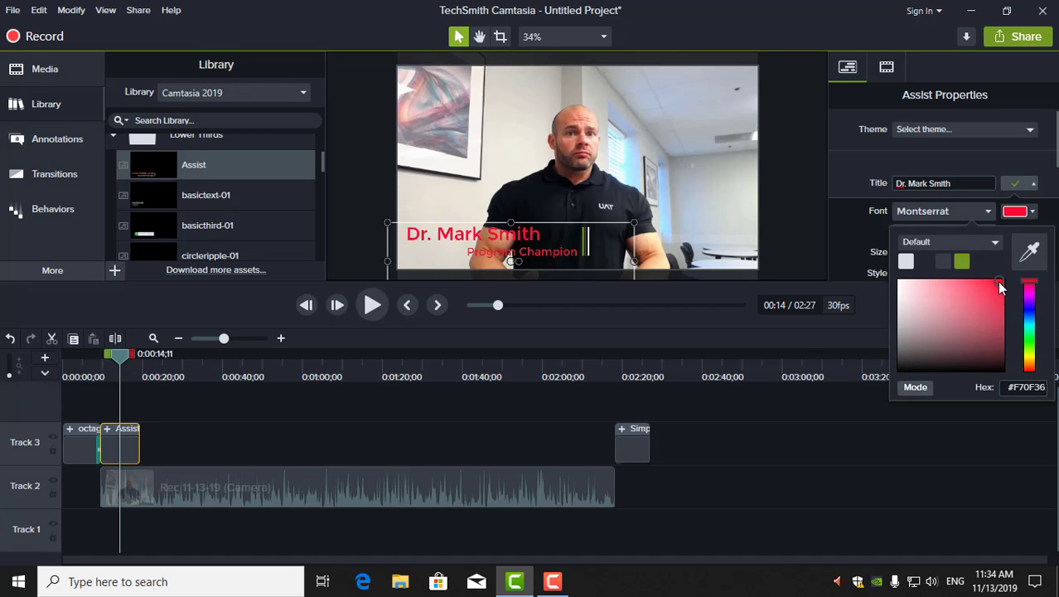
{"action": "left_click", "coordinate": [997, 285]}
{"action": "left_click", "coordinate": [959, 422]}
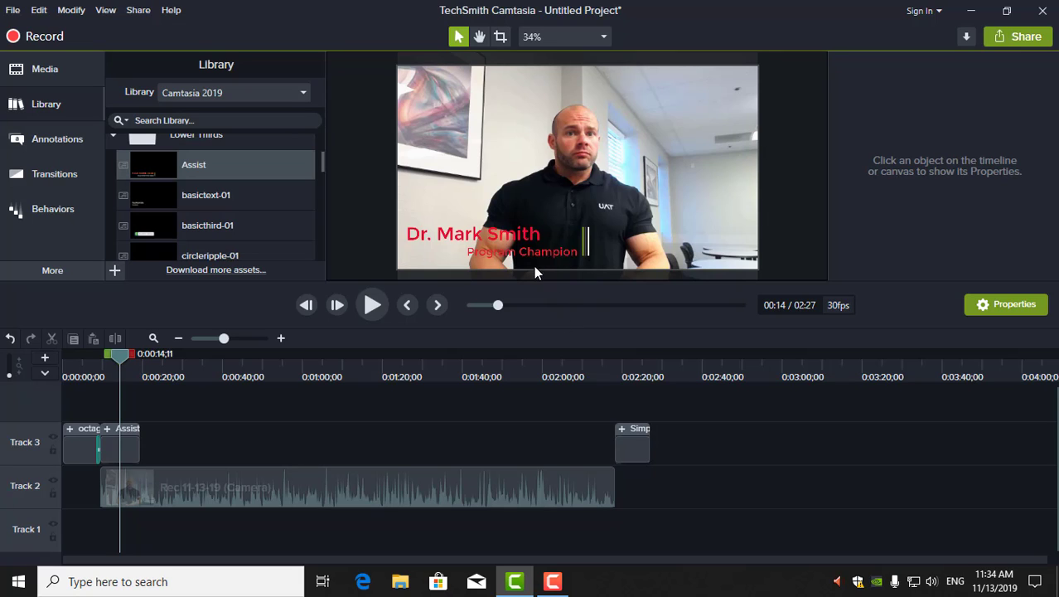
Preview the finished lower third from just before it appears, then open the Share menu
{"action": "left_click_drag", "start_coordinate": [121, 354], "coordinate": [101, 354]}
{"action": "left_click", "coordinate": [366, 307]}
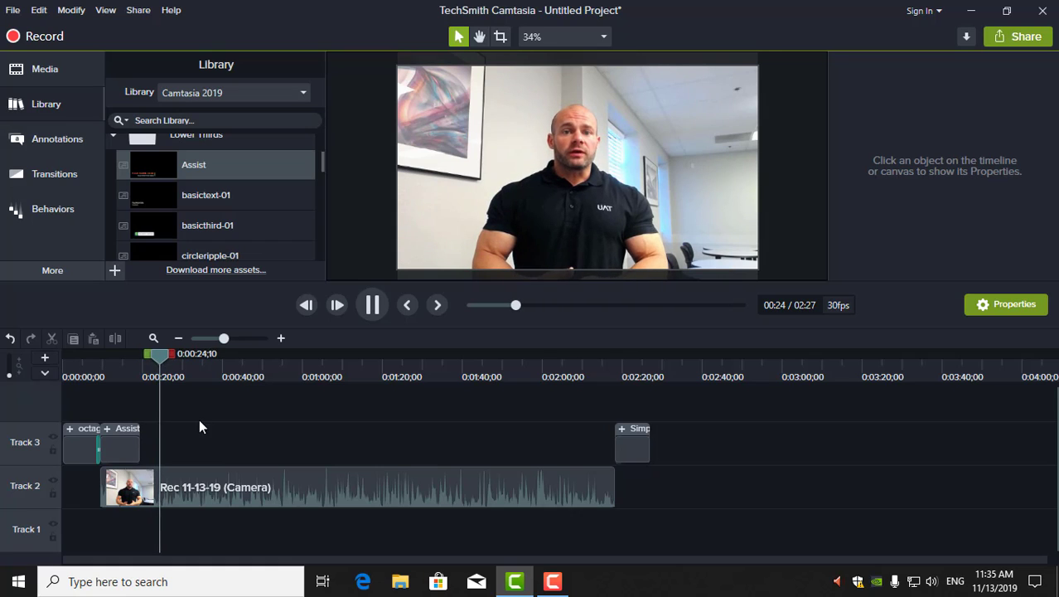
{"action": "left_click", "coordinate": [374, 308]}
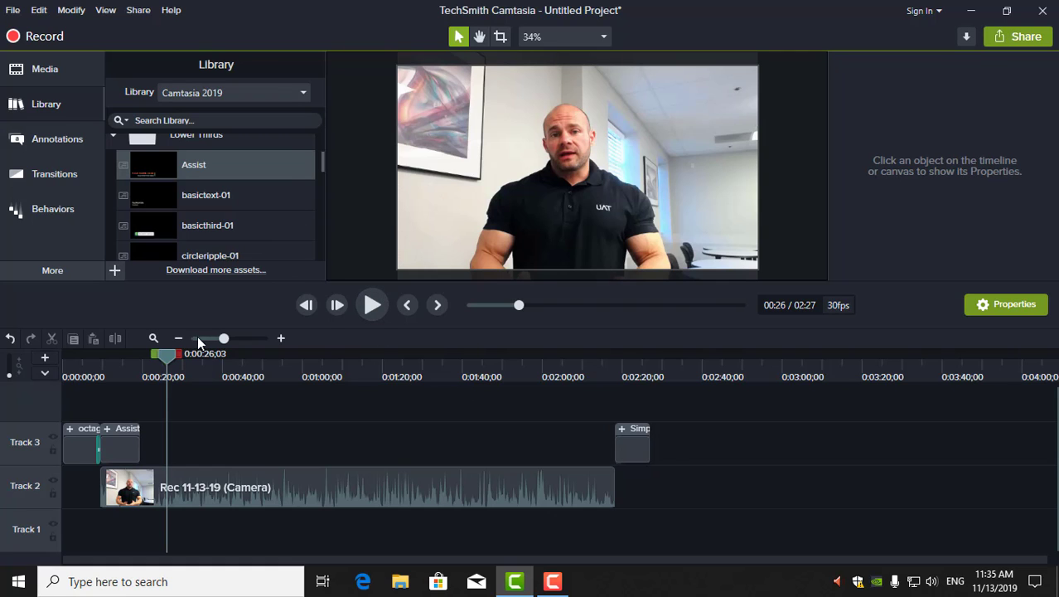
{"action": "left_click_drag", "start_coordinate": [159, 352], "coordinate": [104, 355]}
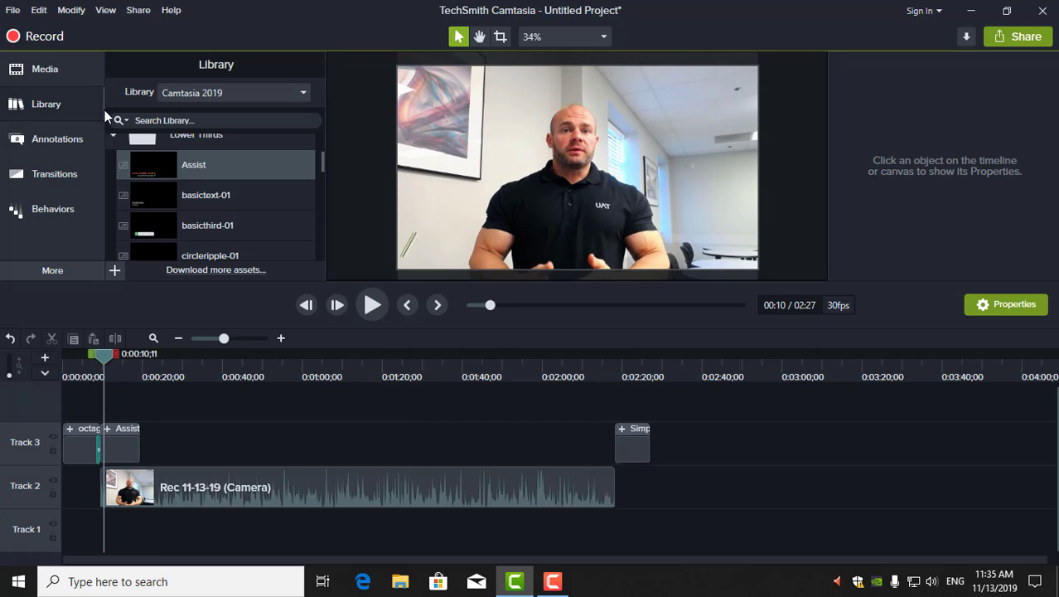
{"action": "left_click", "coordinate": [144, 15]}
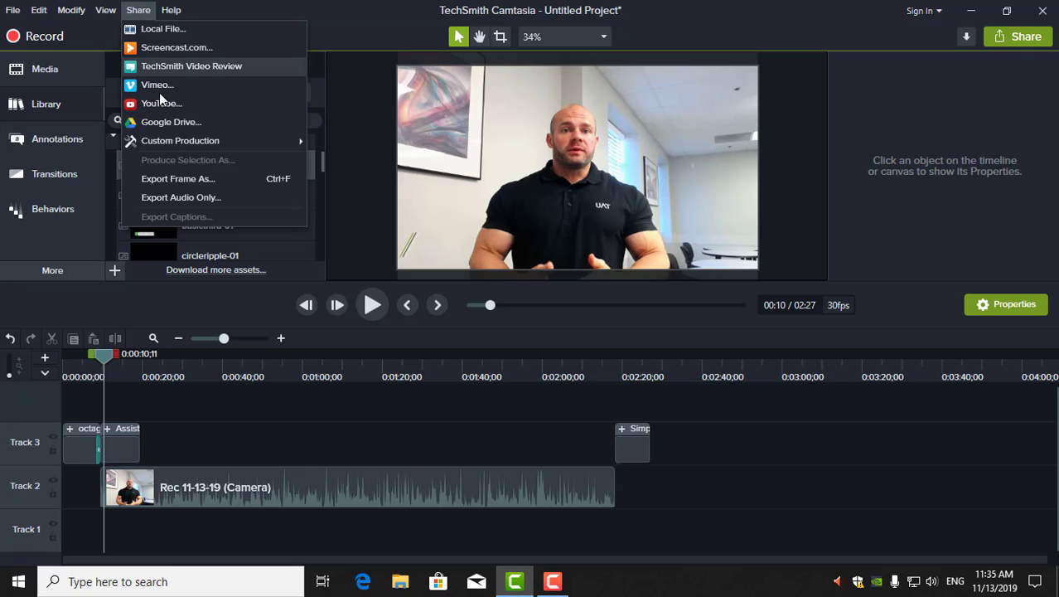